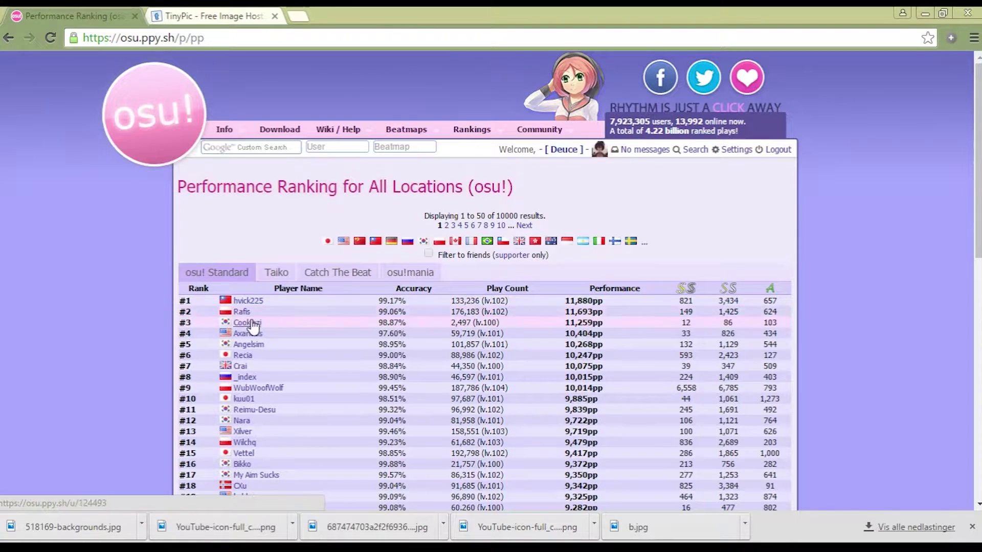
Step: Open WubWoofWolf's profile from the performance rankings list
left_click(255, 388)
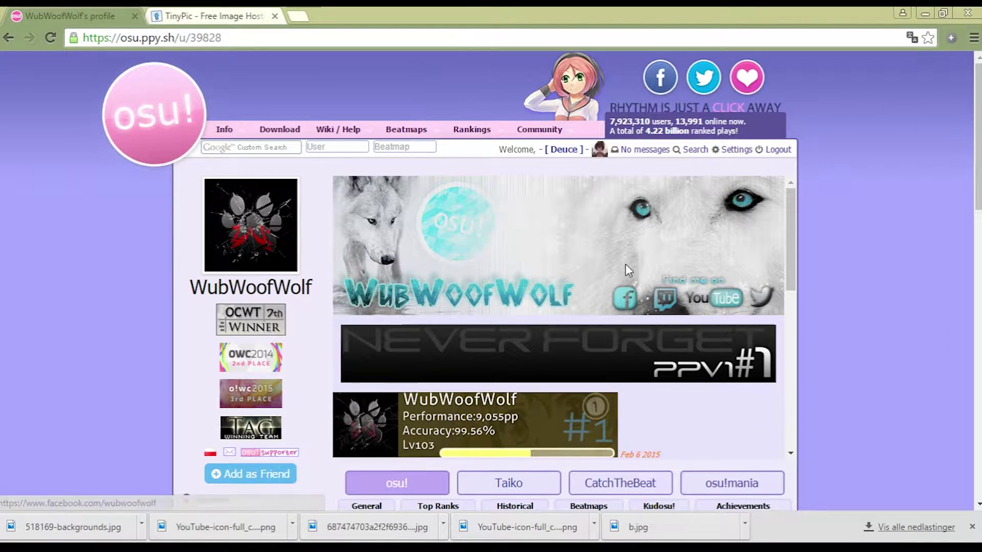
left_click(625, 298)
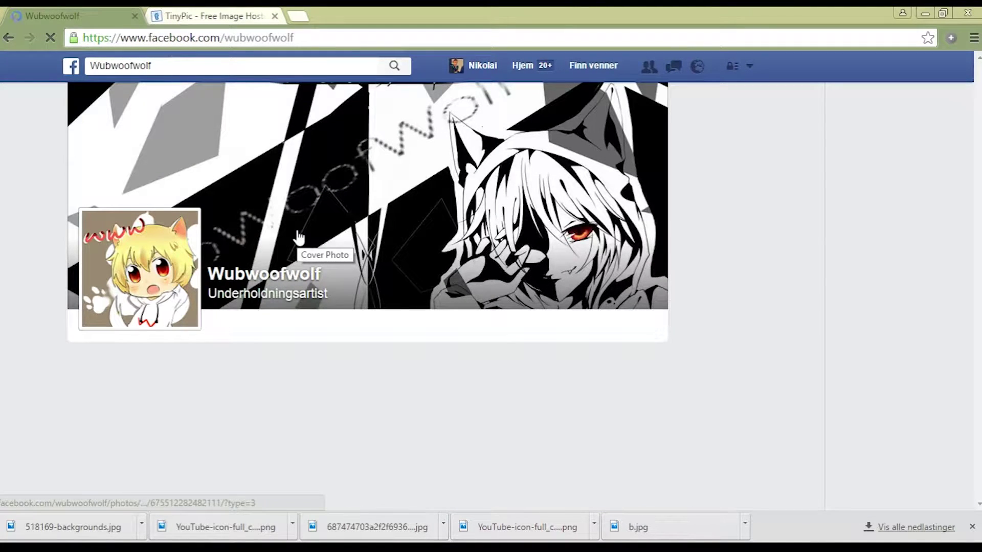
key("alt+Left")
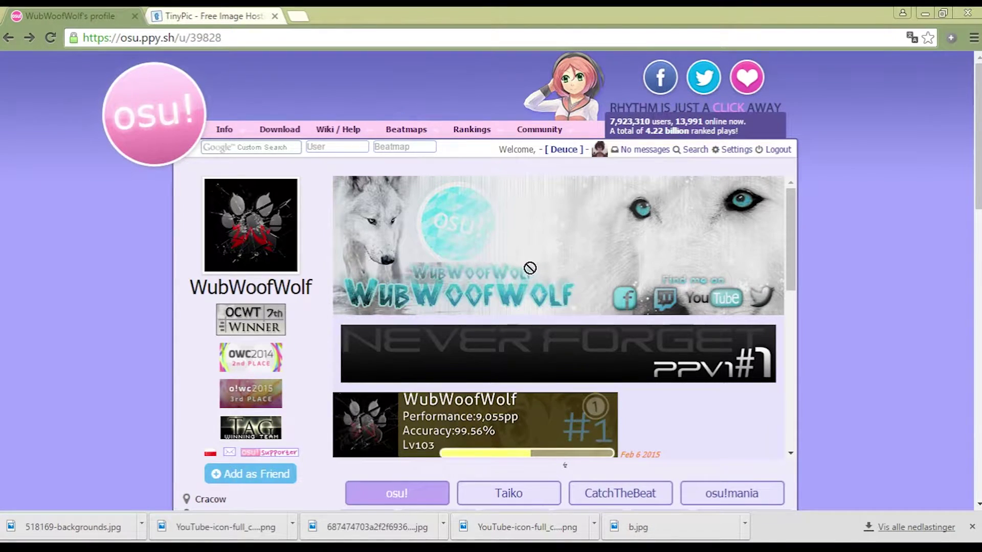
left_click_drag(626, 306, 599, 352)
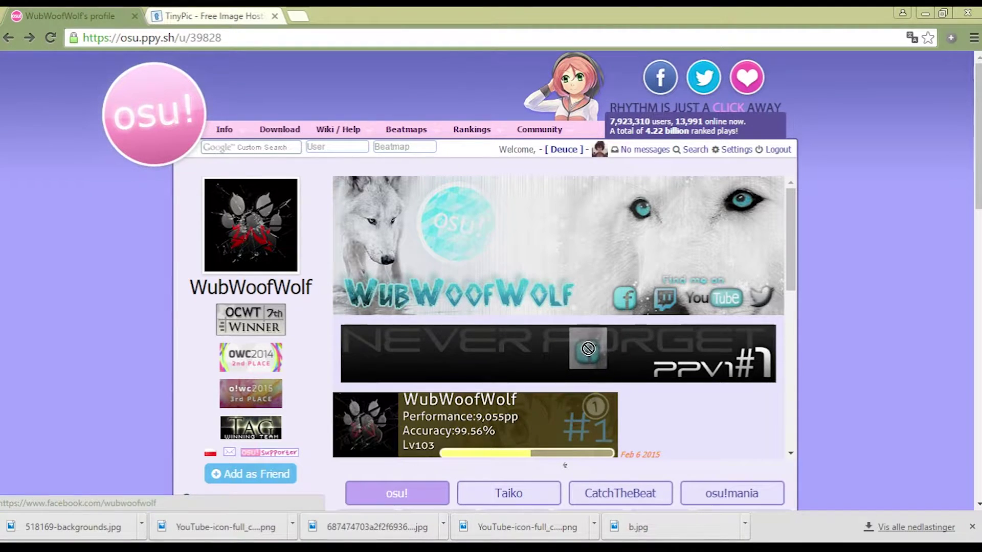
mouse_move(599, 352)
left_mouse_down()
mouse_move(590, 349)
mouse_move(612, 311)
mouse_move(530, 214)
mouse_move(821, 274)
mouse_move(895, 307)
mouse_move(883, 286)
mouse_move(723, 235)
mouse_move(550, 218)
mouse_move(501, 356)
mouse_move(921, 356)
mouse_move(502, 305)
left_mouse_up()
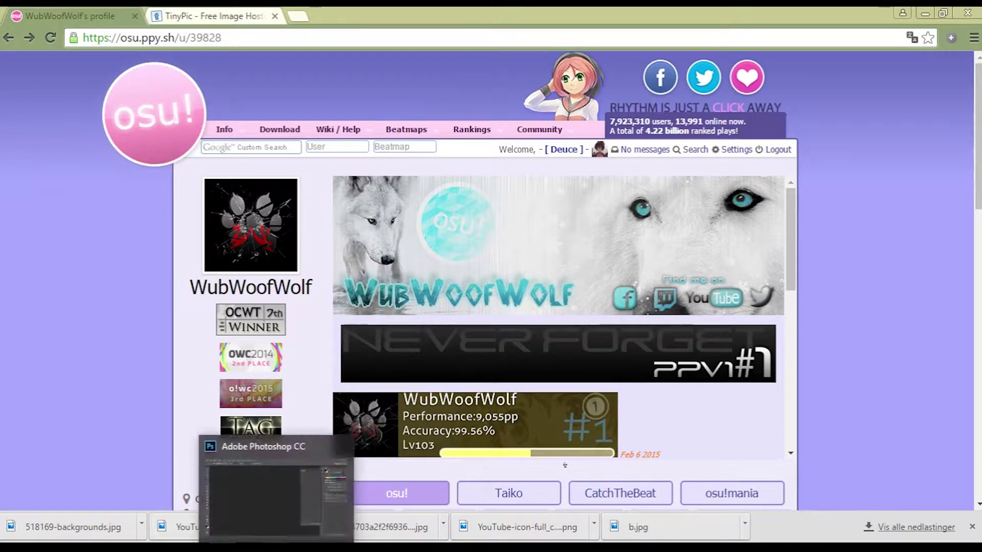
Step: Create a new transparent 620 by 190 pixel Photoshop document, checking the osu! profile in between
left_click(277, 548)
left_click(38, 16)
left_click(53, 32)
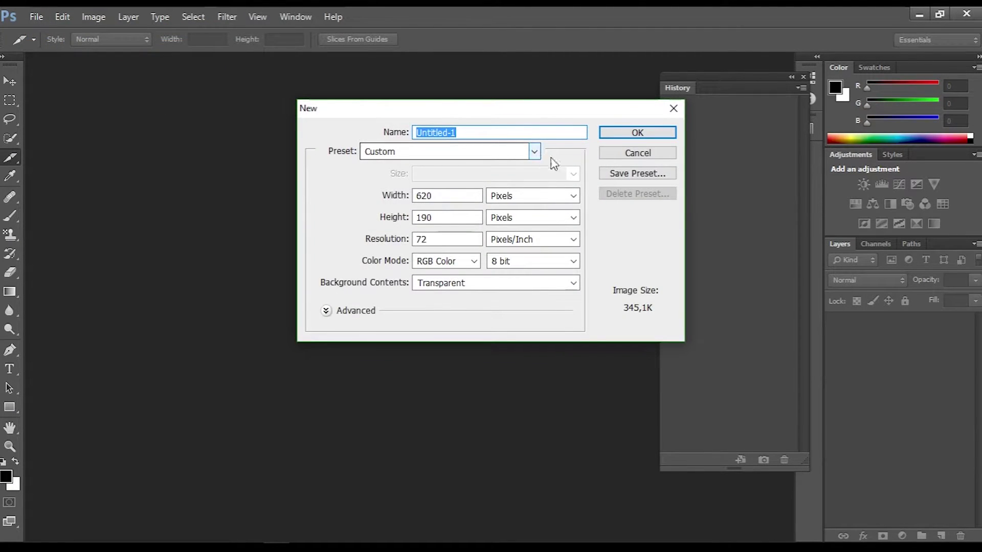
left_click(433, 217)
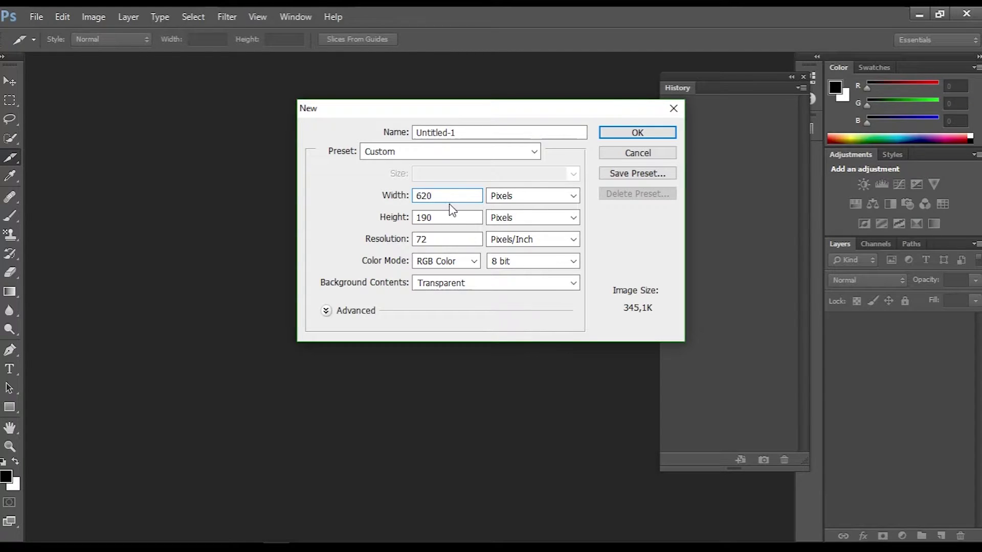
left_click(636, 134)
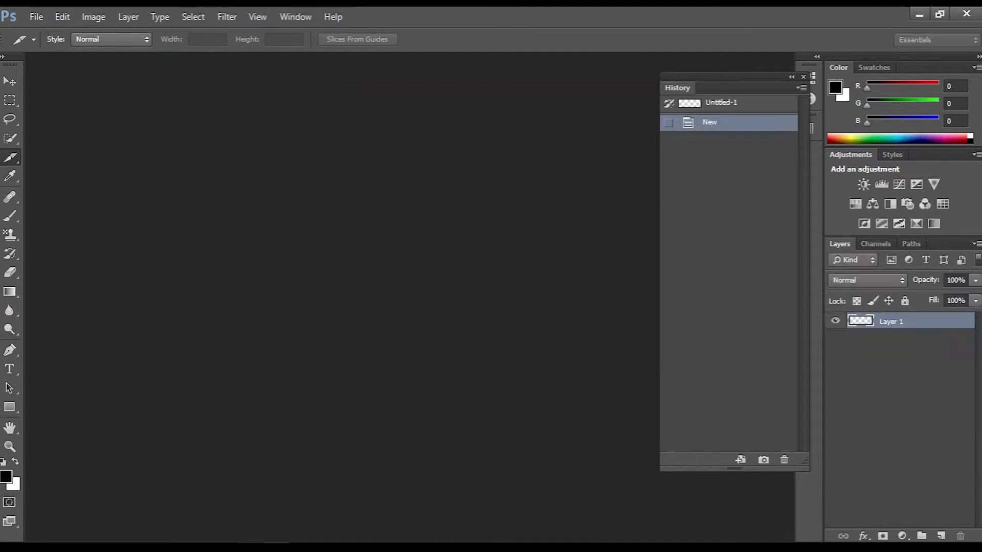
key("alt+Tab")
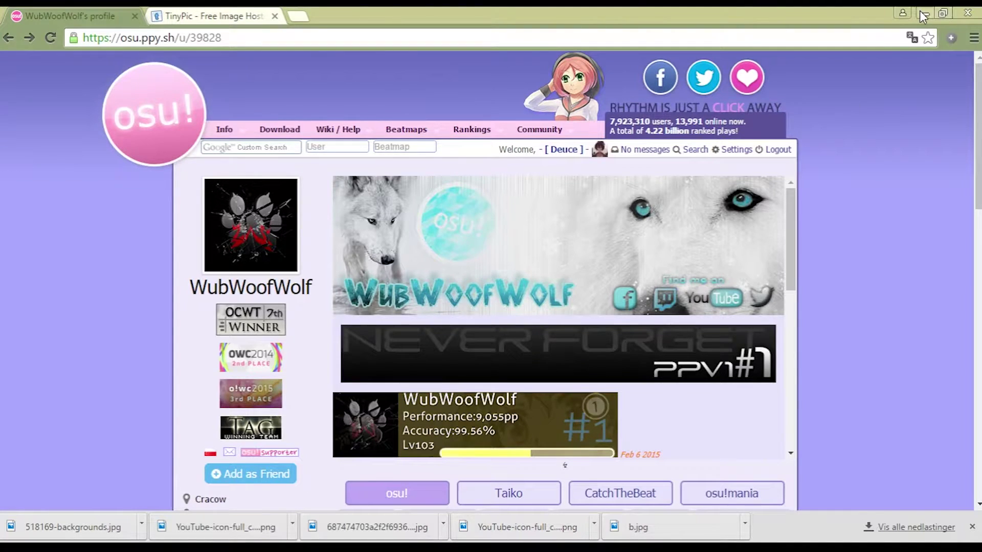
left_click(923, 12)
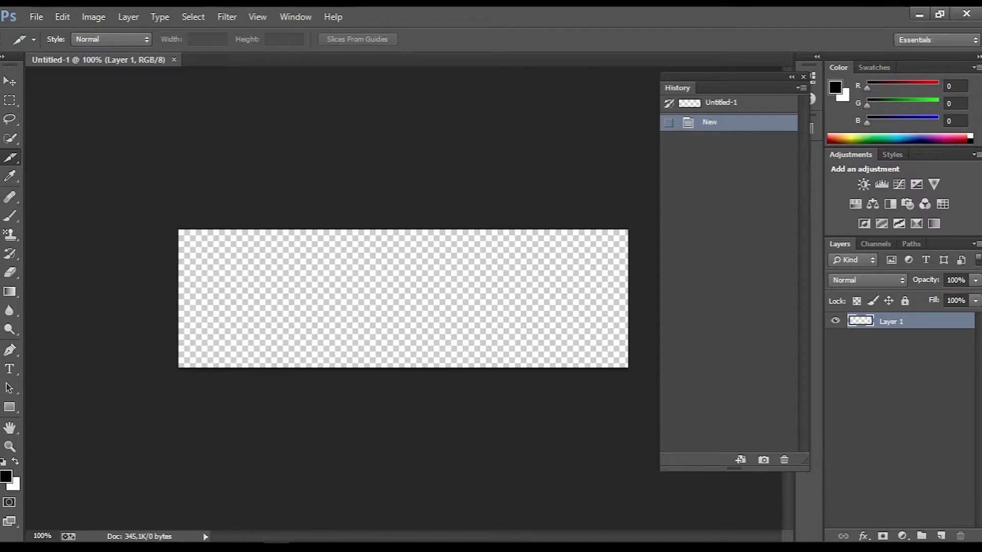
Step: Place the YouTube logo into the banner, shrunk and positioned in the middle
left_click(918, 14)
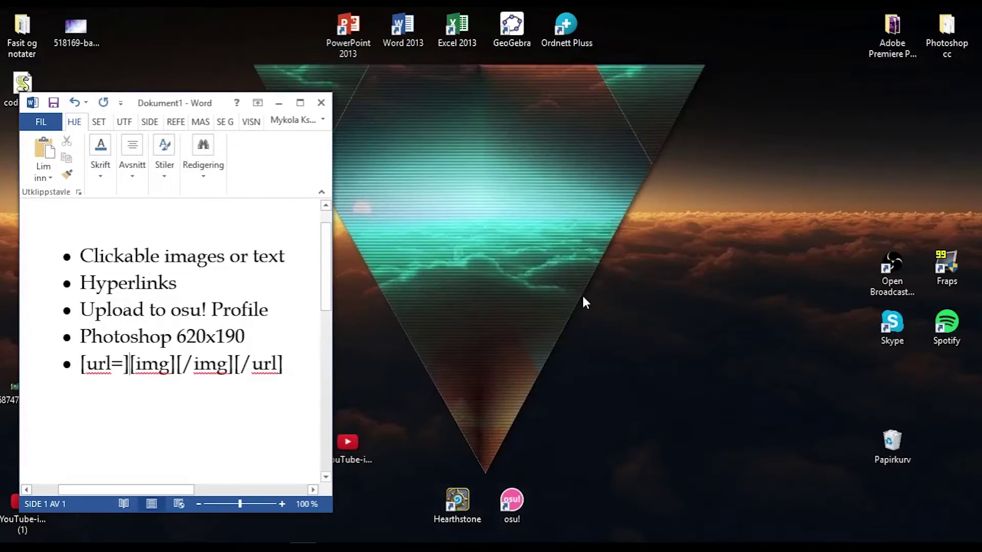
left_click(278, 105)
mouse_move(130, 399)
left_mouse_down()
mouse_move(387, 463)
mouse_move(277, 513)
mouse_move(382, 294)
left_mouse_up()
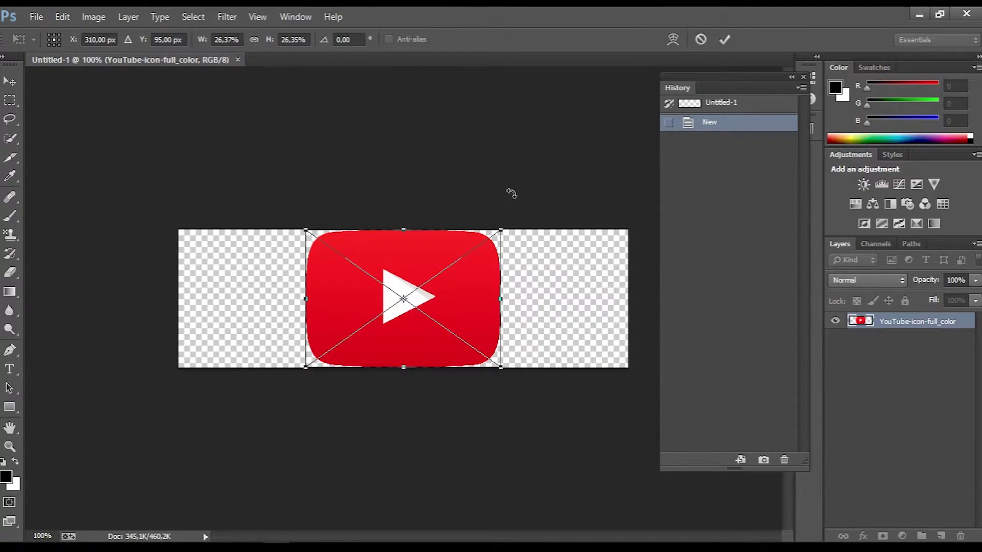
mouse_move(500, 230)
left_mouse_down()
mouse_move(430, 318)
mouse_move(493, 241)
mouse_move(417, 292)
left_mouse_up()
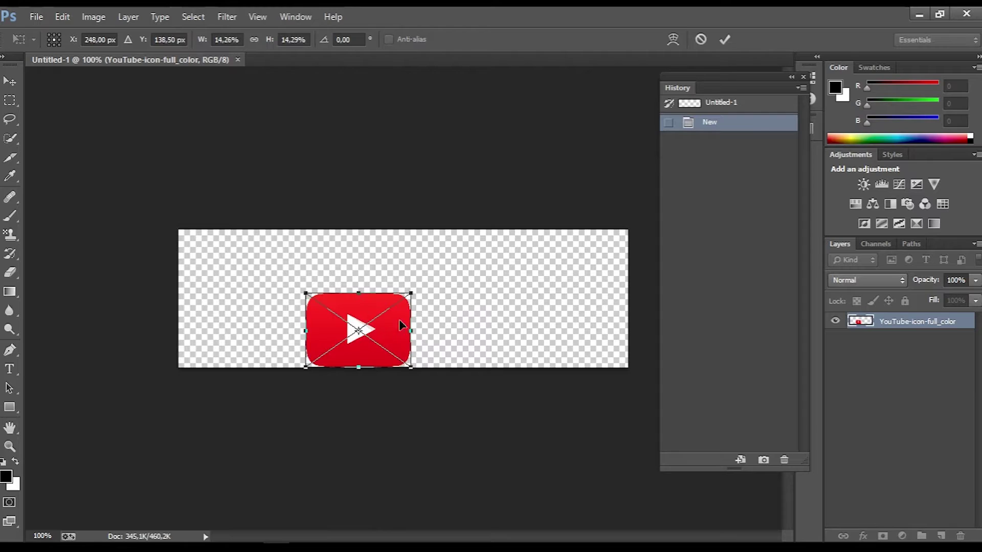
left_click_drag(391, 347, 445, 300)
key("Return")
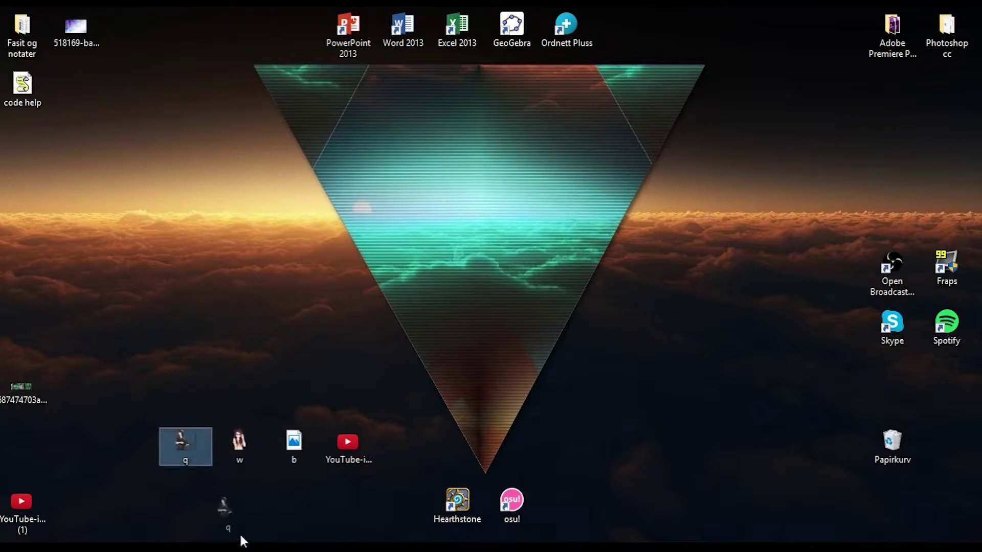
Step: Place the rifle girl on the banner's left side and the glasses girl on the right
left_click_drag(185, 443, 299, 390)
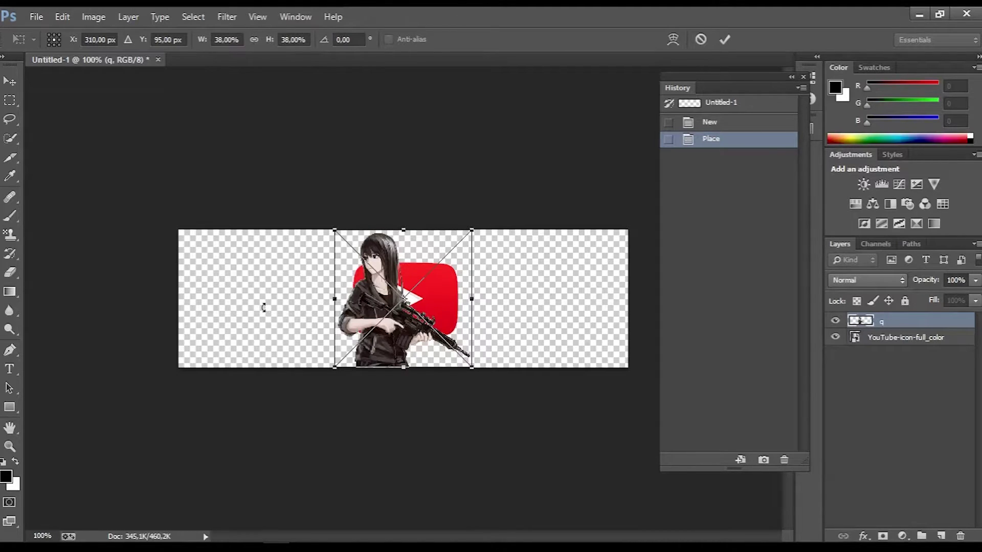
left_click_drag(415, 284, 288, 285)
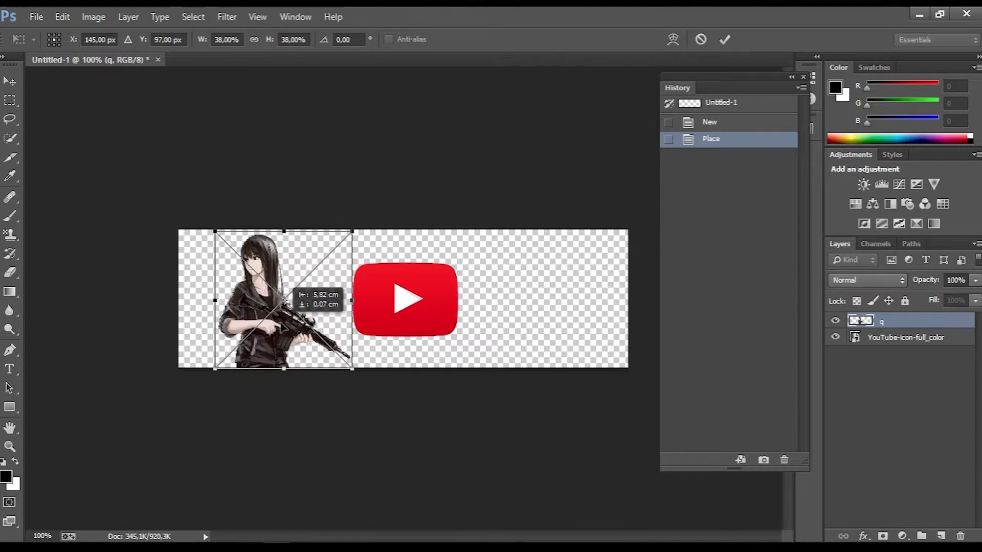
key("Return")
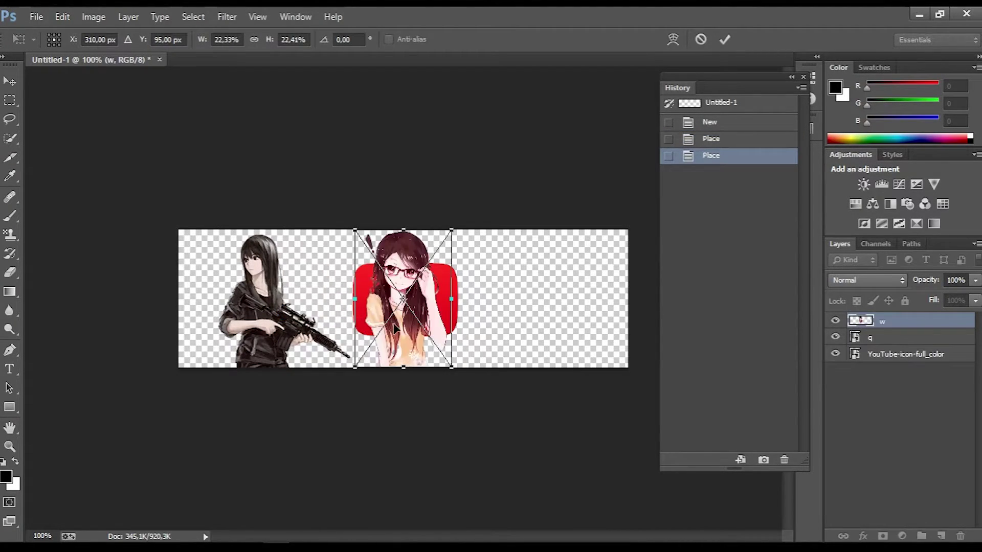
left_click_drag(397, 328, 553, 327)
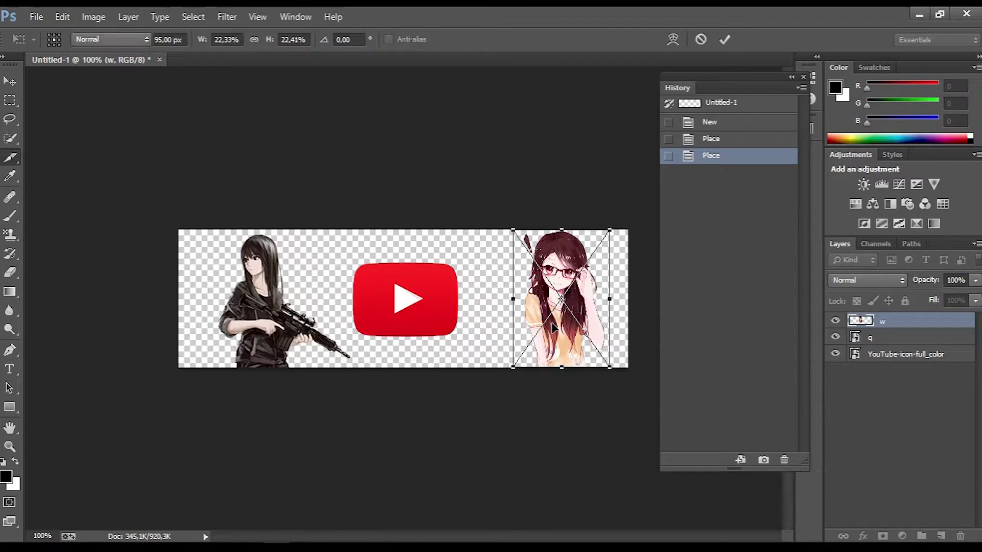
key("Return")
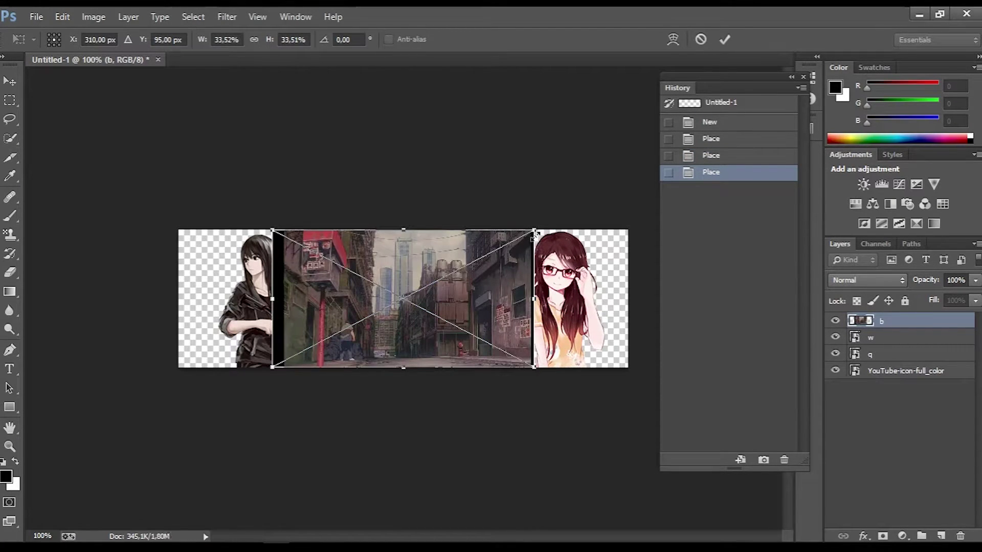
Step: Enlarge the street scene image to cover the whole canvas
left_click_drag(536, 231, 805, 105)
left_click_drag(540, 283, 408, 326)
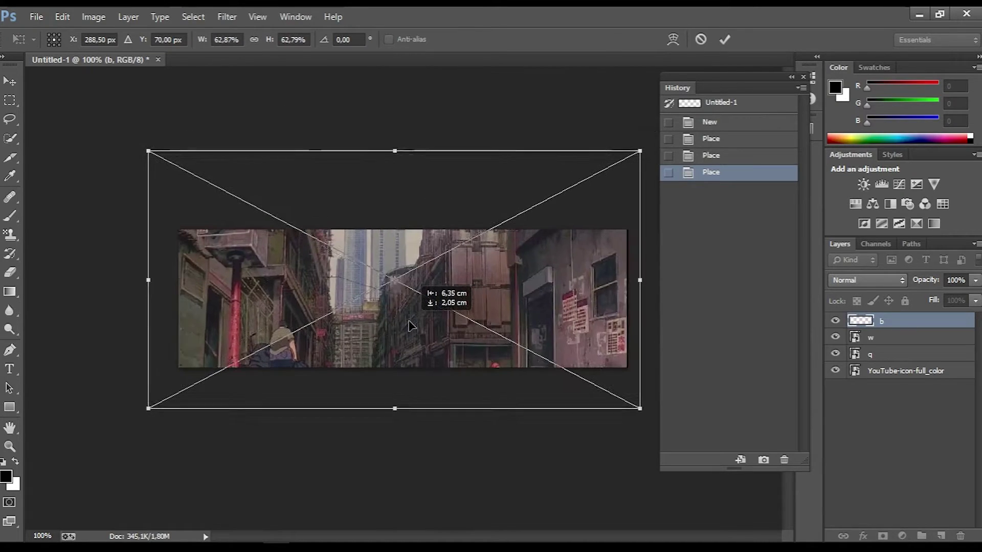
key("Return")
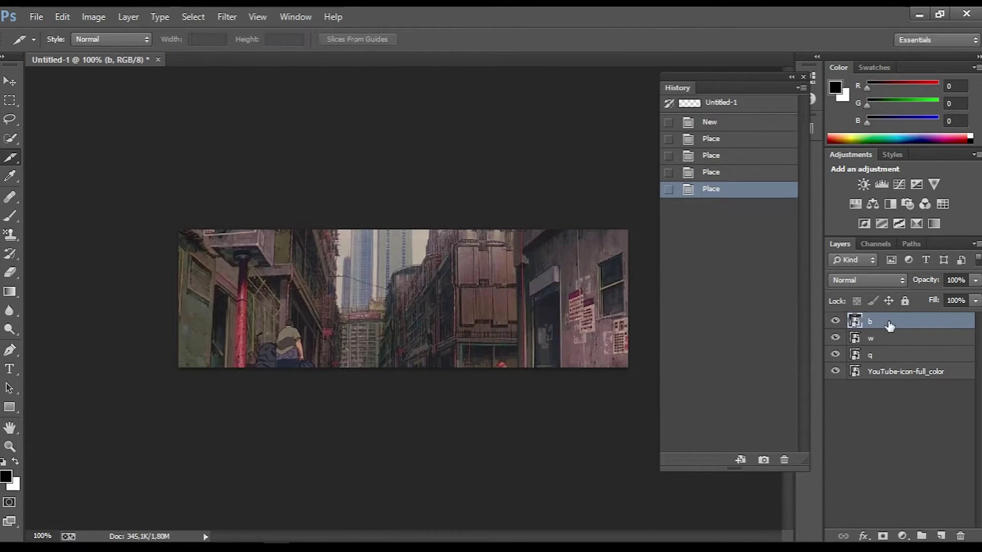
Step: Move the street scene layer beneath the other images, then cancel an unfinished slice attempt
left_click_drag(884, 326, 890, 391)
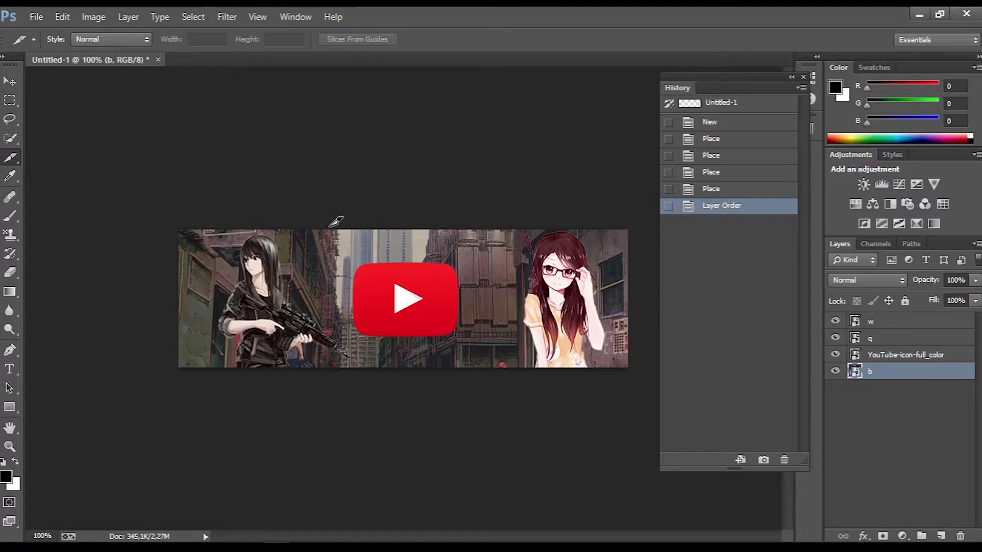
left_click_drag(341, 261, 347, 221)
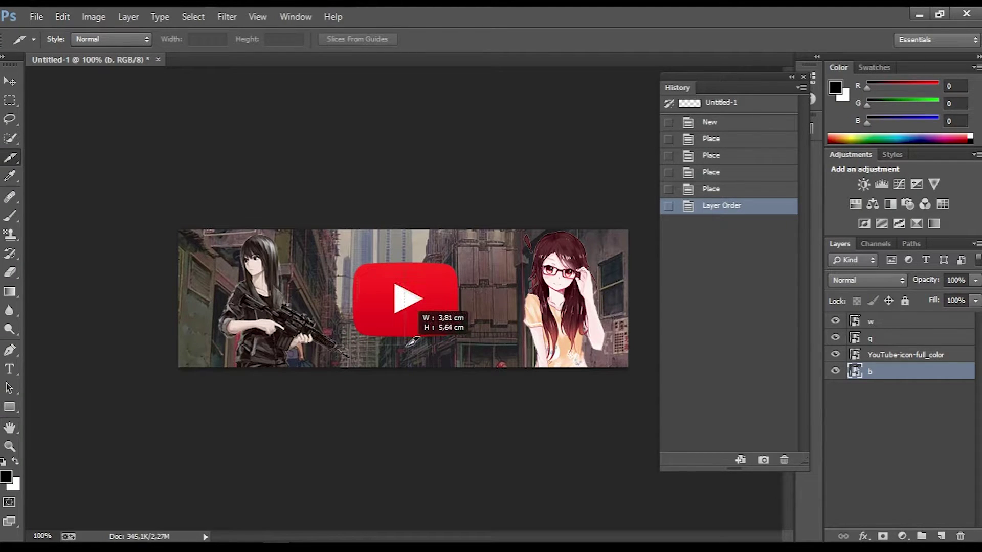
right_click(340, 215)
key("Escape")
Step: Switch to the Slice tool and try out initial slice rectangles on the banner
right_click(8, 160)
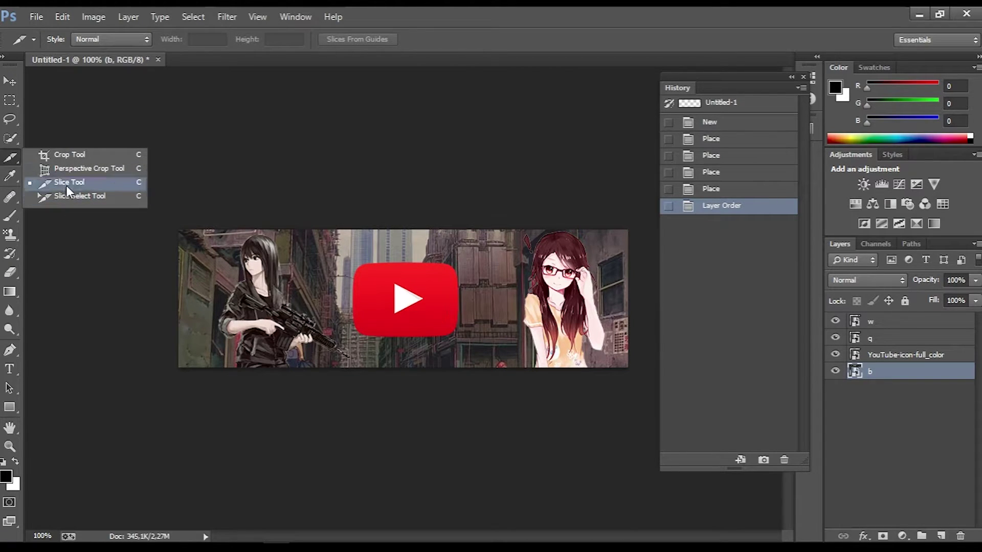
left_click(67, 185)
key("c")
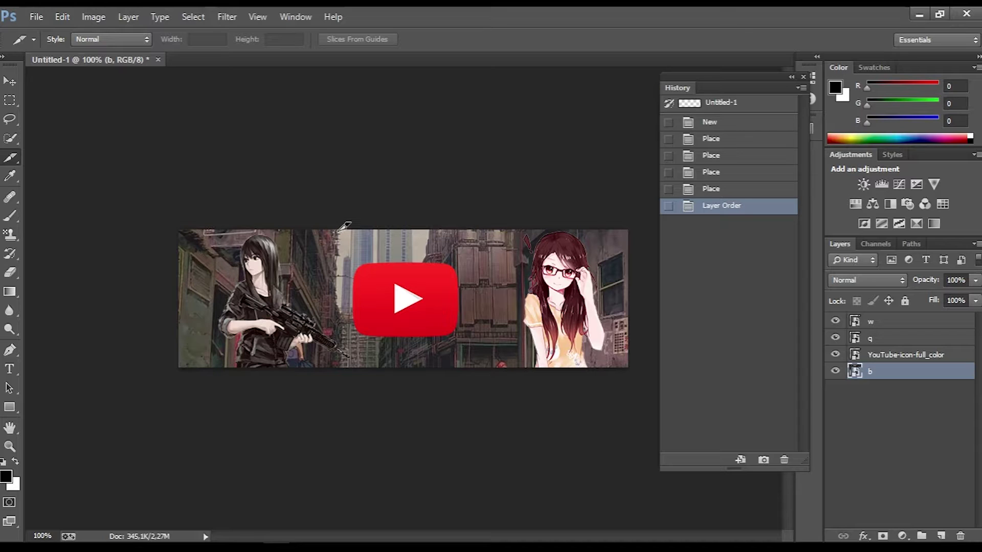
mouse_move(340, 223)
left_mouse_down()
mouse_move(445, 363)
mouse_move(489, 370)
left_mouse_up()
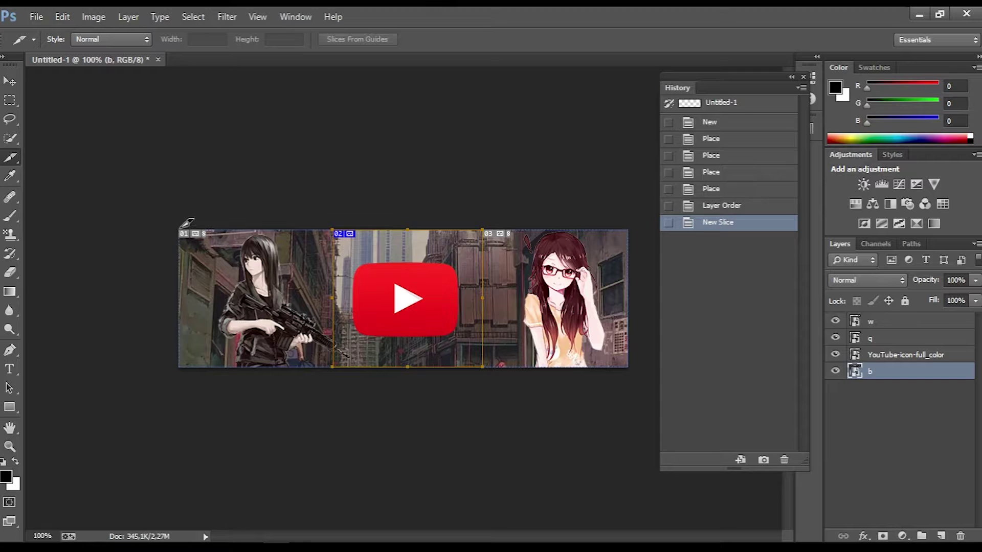
mouse_move(188, 223)
left_mouse_down()
mouse_move(291, 299)
mouse_move(191, 191)
left_mouse_up()
right_click(191, 196)
left_click(191, 164)
Step: Mark the left girl as slice 01 and the right-hand girl as slice 03
left_click_drag(180, 230, 332, 366)
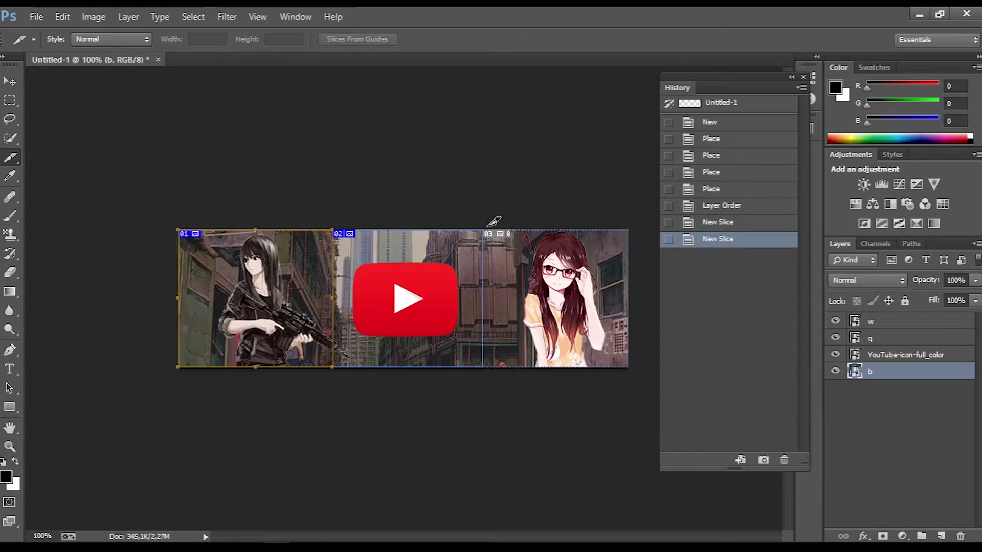
left_click_drag(488, 229, 630, 368)
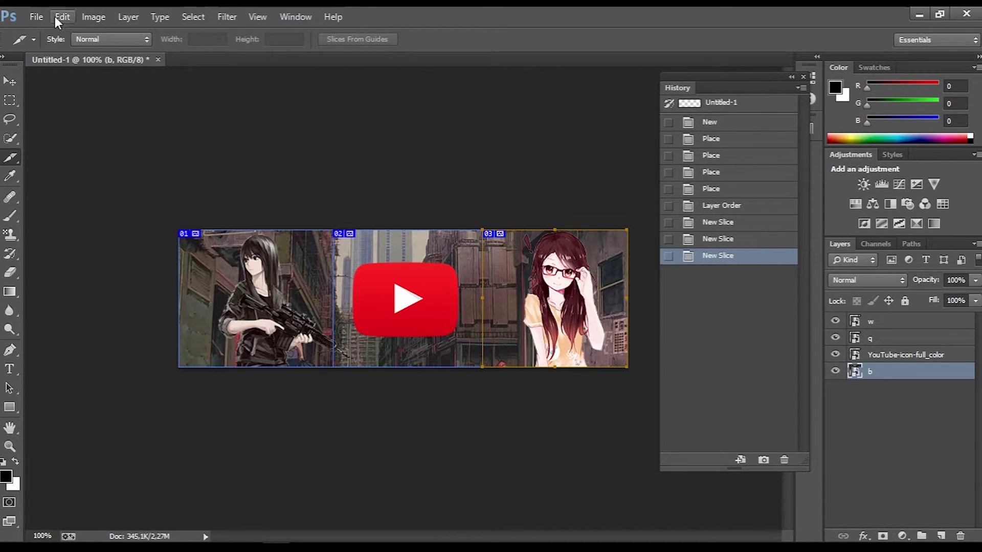
Step: Start a Save for Web export of the slices with the JPEG High preset
left_click(36, 16)
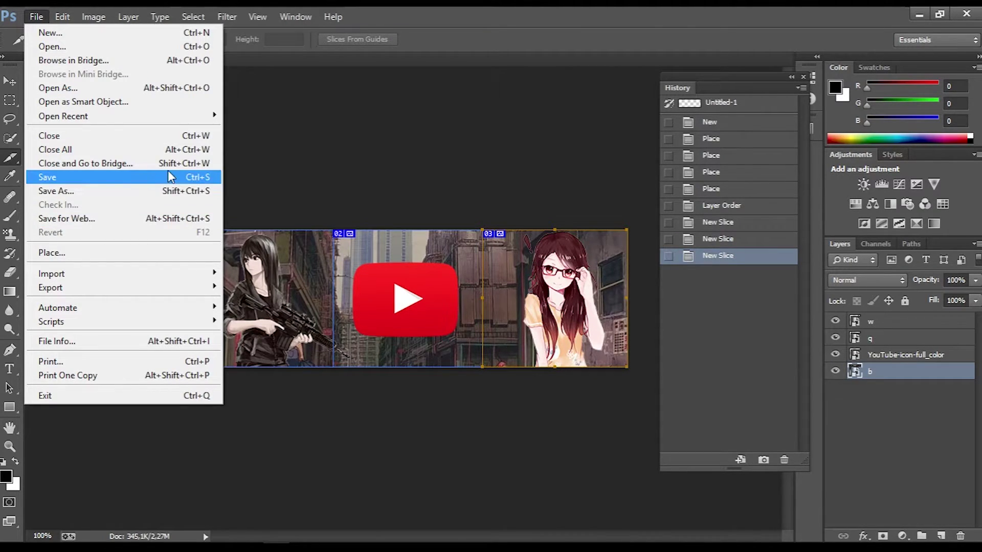
left_click(164, 226)
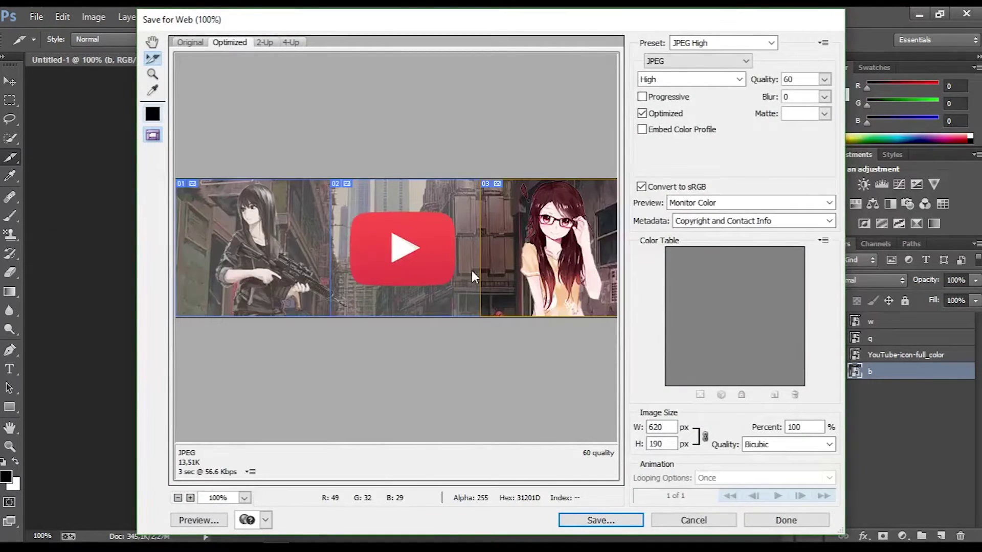
left_click(726, 45)
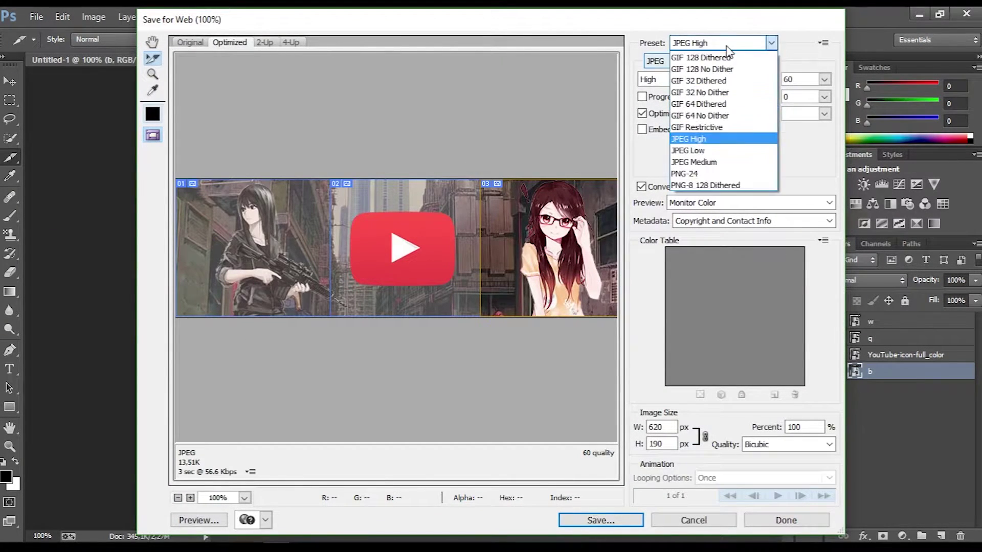
left_click(710, 140)
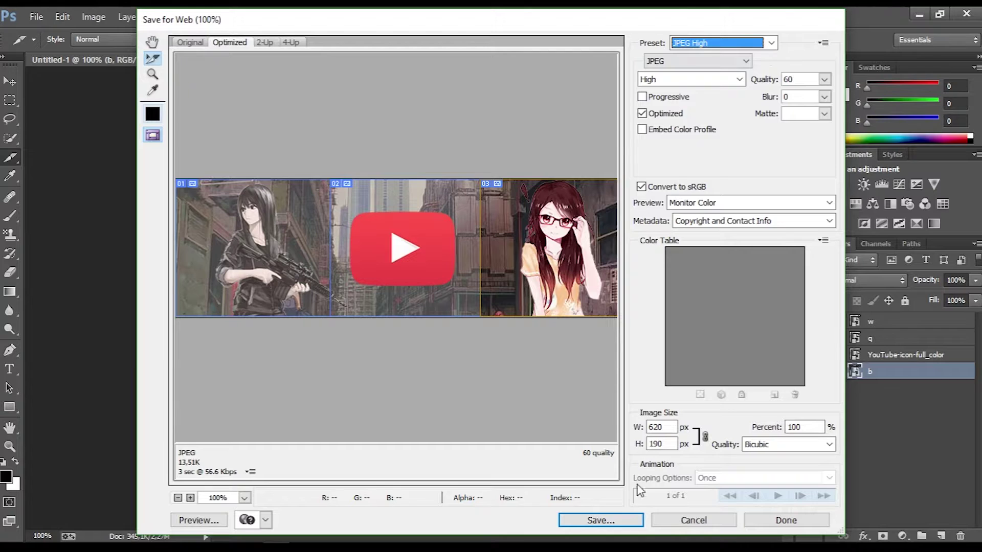
left_click(601, 520)
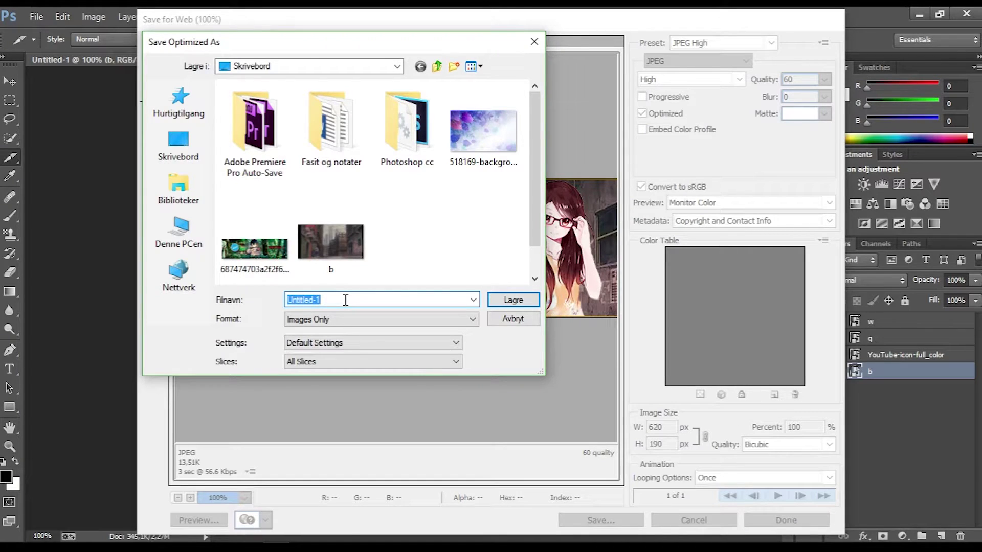
type("osu")
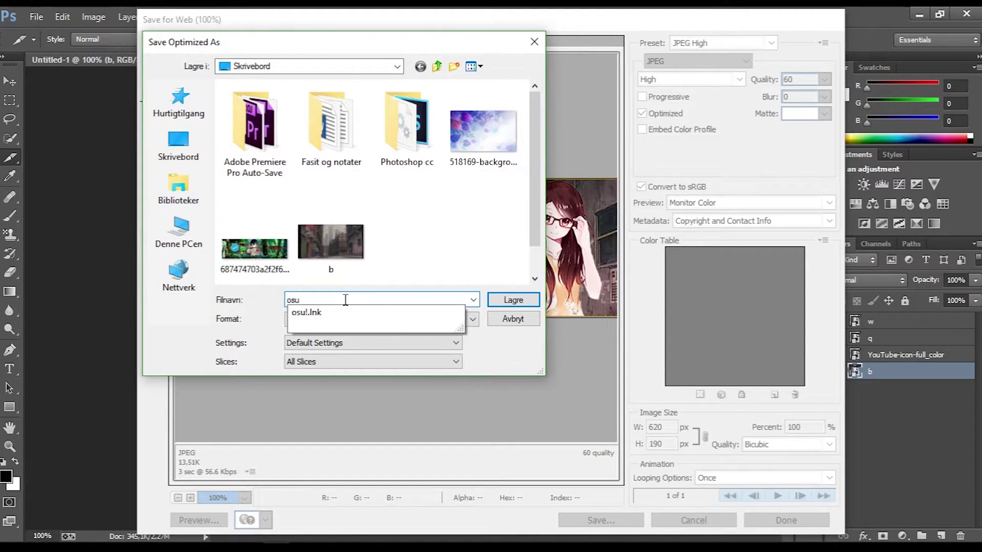
type("bannerclickable")
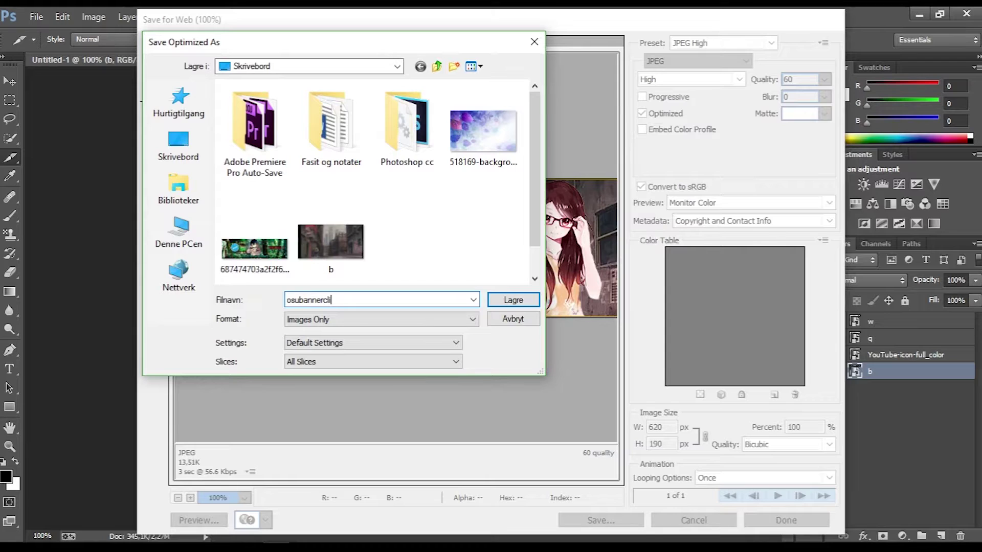
Step: Save the slices as Images Only named osubannerclickable to disk
left_click(316, 320)
left_click(326, 332)
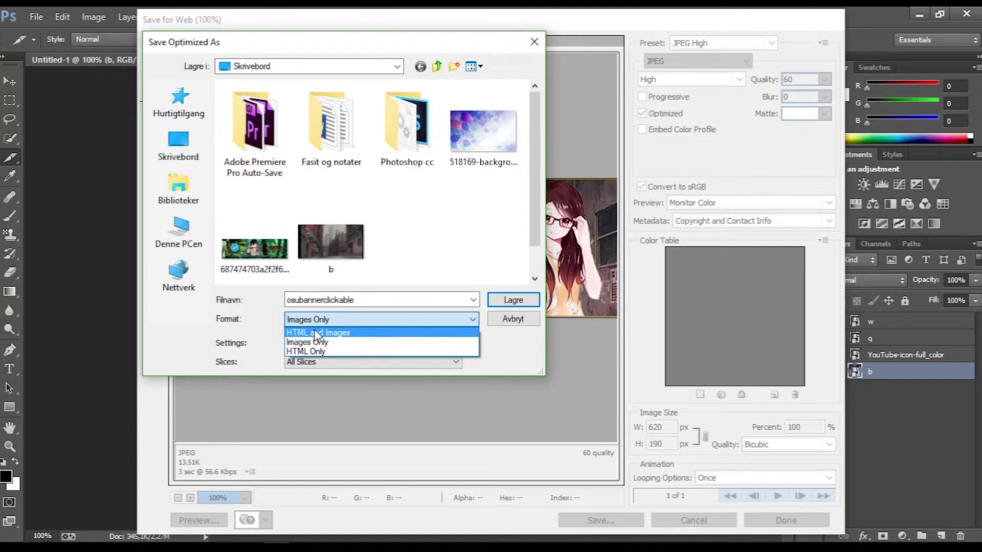
left_click(307, 343)
left_click(529, 299)
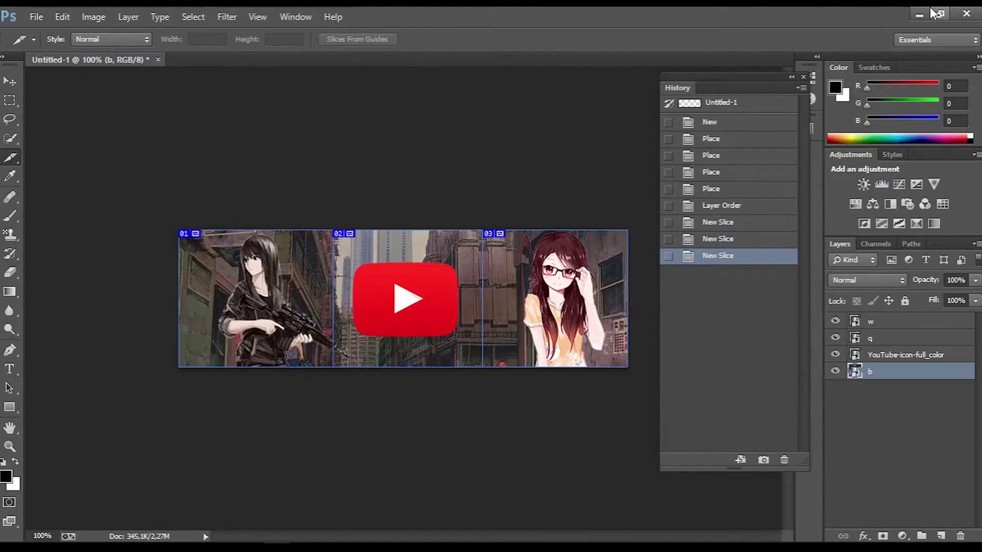
Step: Open the desktop images folder and select the three osubannerclickable slice files
left_click(919, 14)
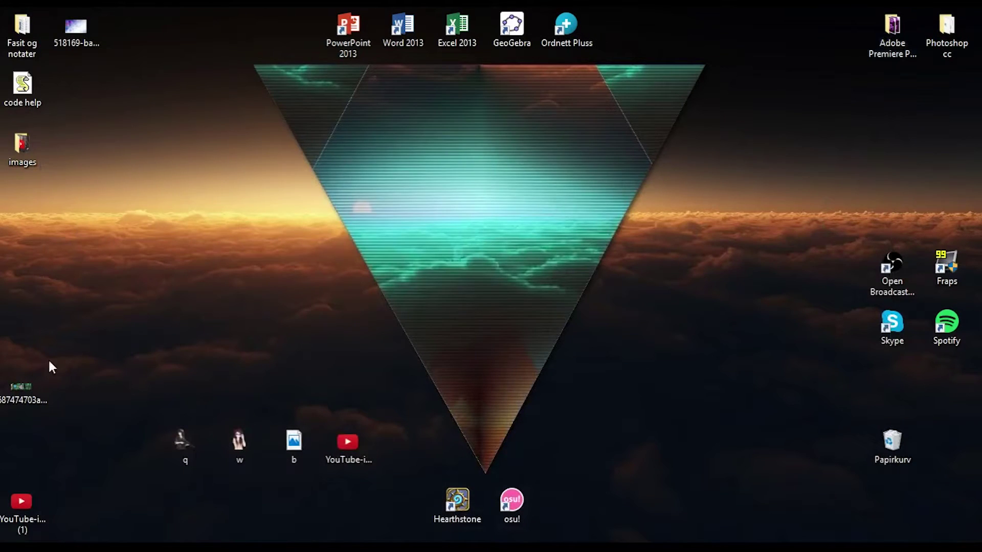
left_click_drag(22, 146, 254, 222)
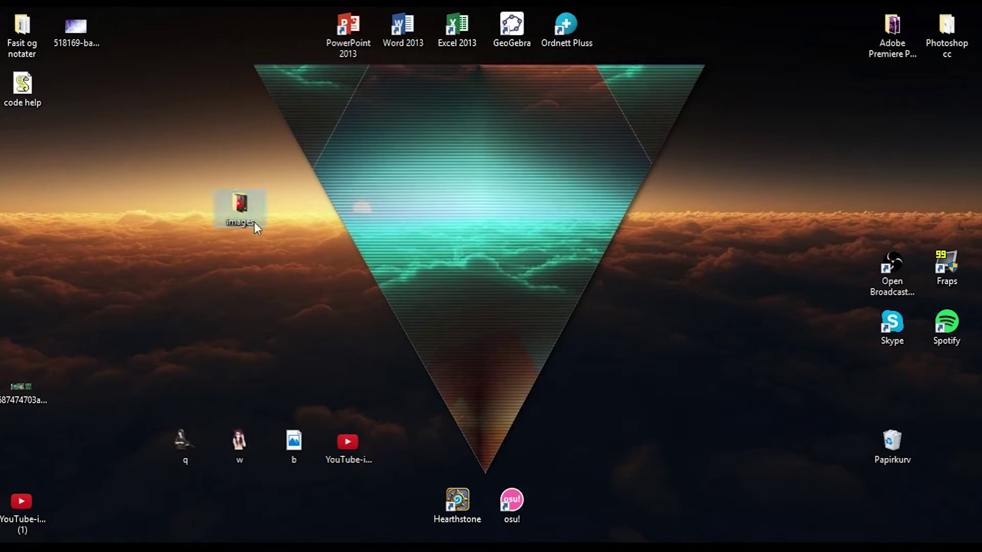
double_click(254, 222)
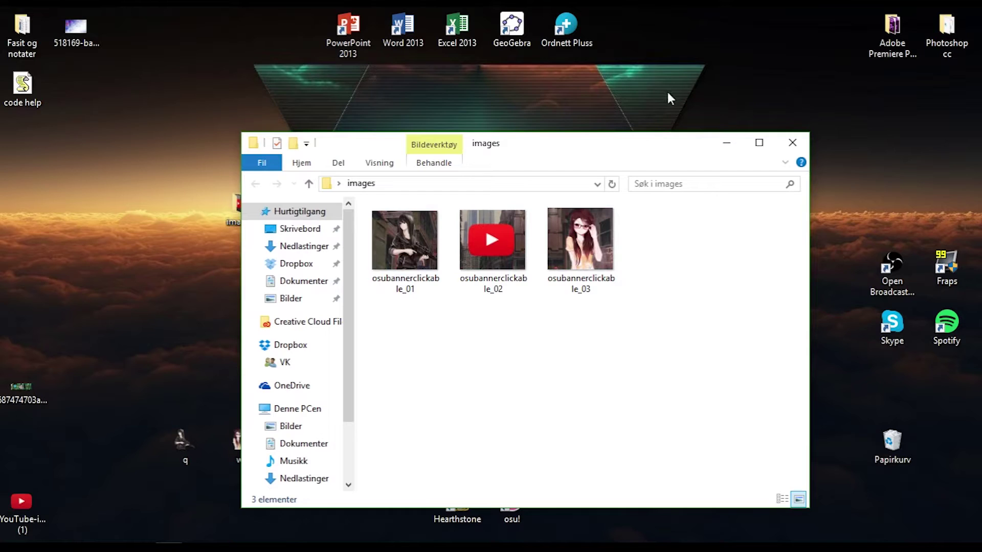
left_click_drag(593, 146, 633, 90)
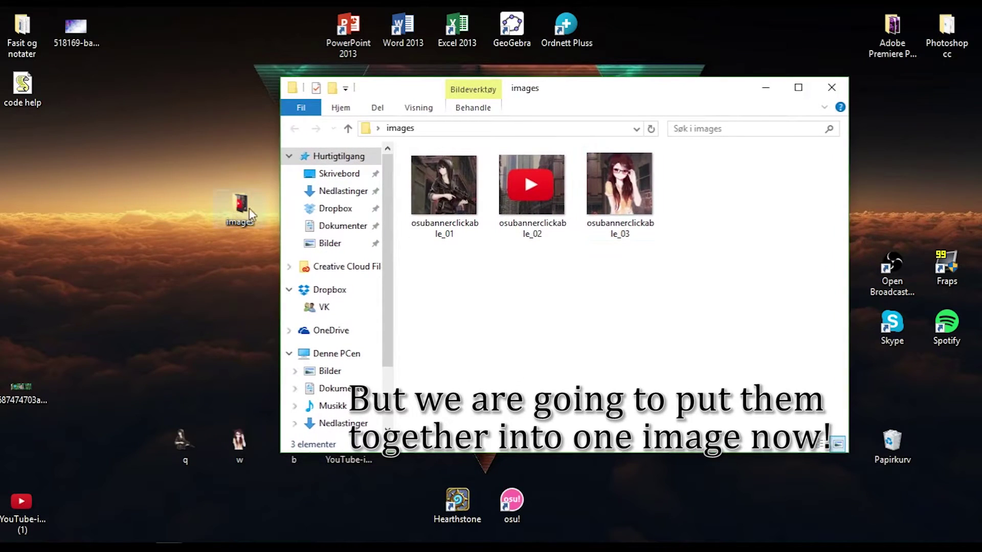
left_click_drag(714, 258, 398, 147)
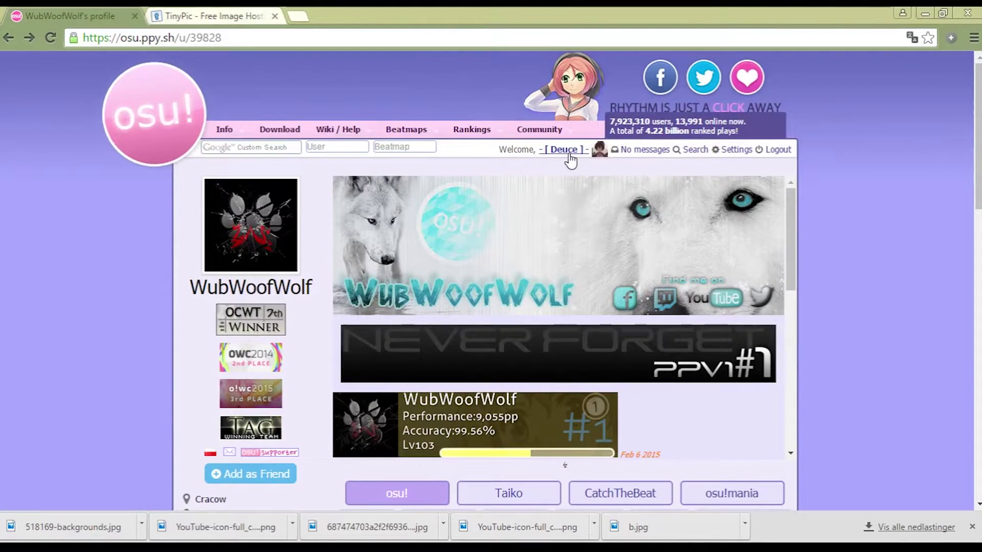
Step: Return to the osu! profile and open the user page post for editing
left_click(564, 149)
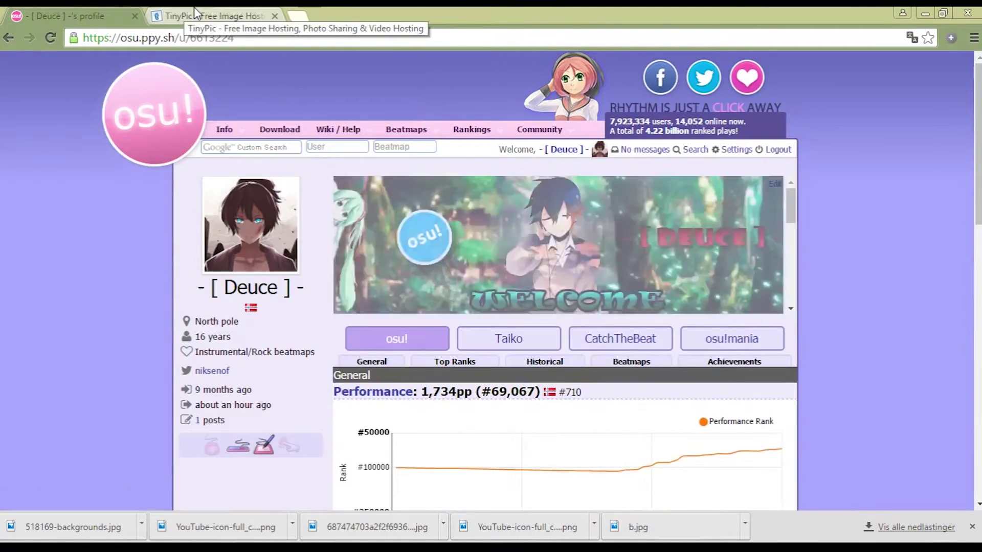
left_click(194, 10)
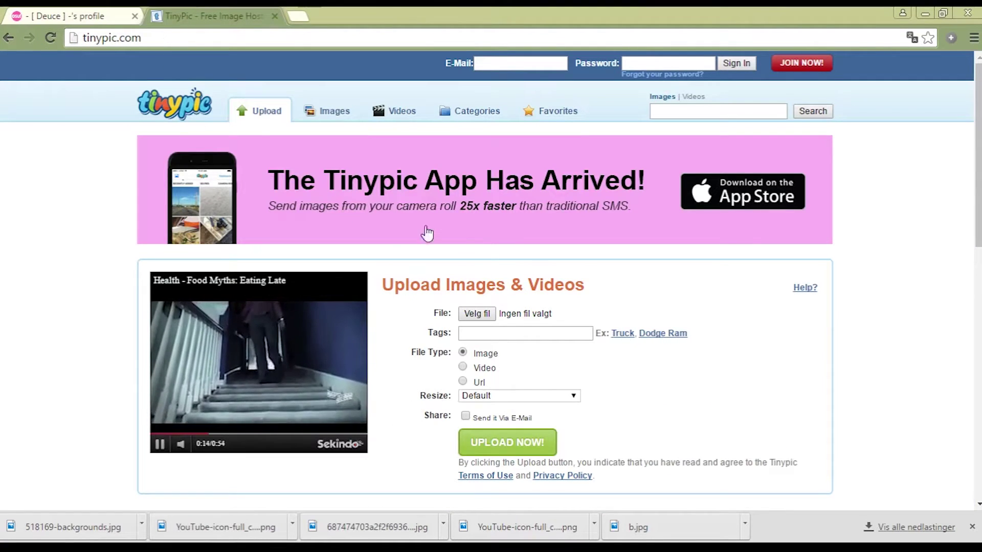
left_click(81, 10)
scroll(401, 372, "down", 2)
scroll(598, 372, "down", 1)
scroll(768, 198, "up", 3)
left_click(774, 189)
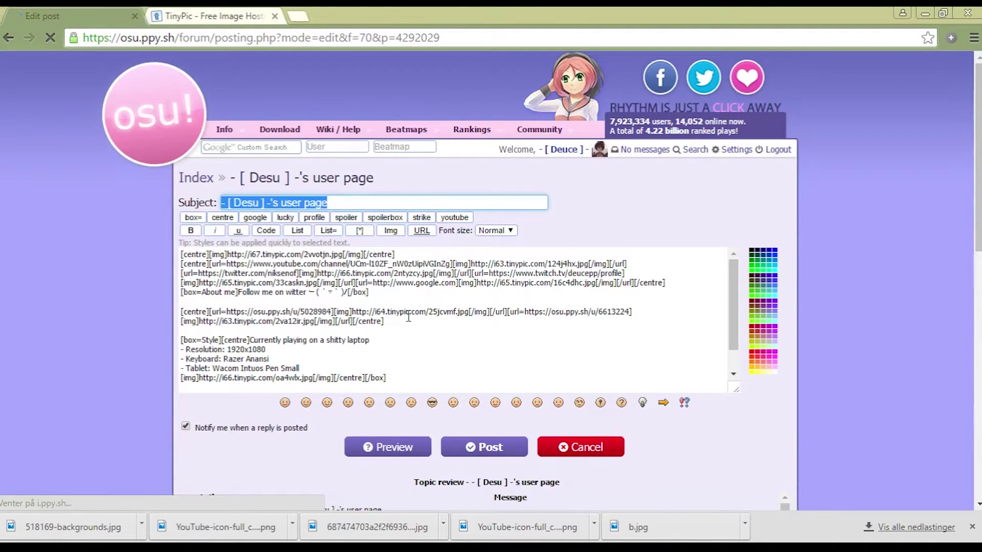
scroll(409, 317, "down", 2)
scroll(409, 317, "down", 2)
Step: Add blank lines at the end of the post's BBCode after the flag counter code
left_click(291, 242)
key("Return")
key("Return")
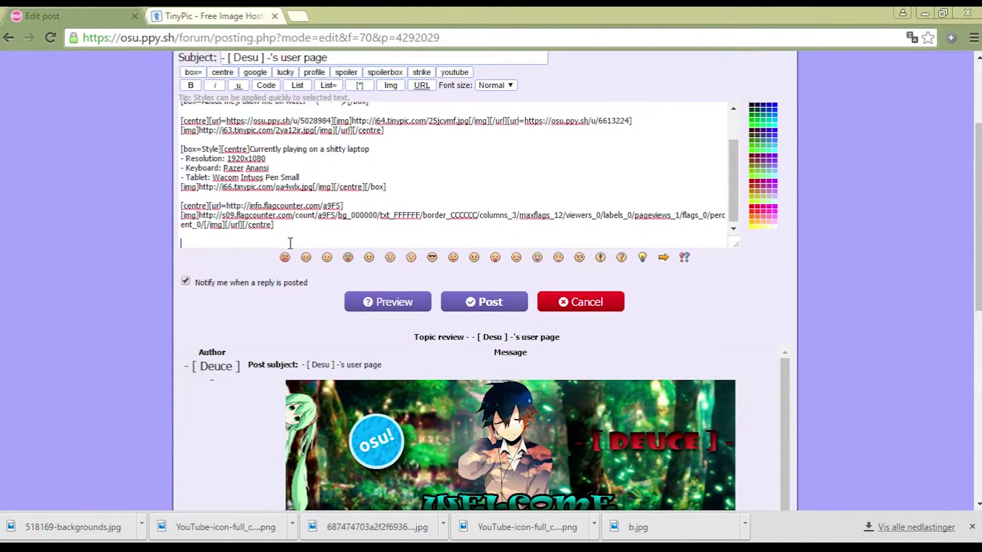
key("Return")
key("Return")
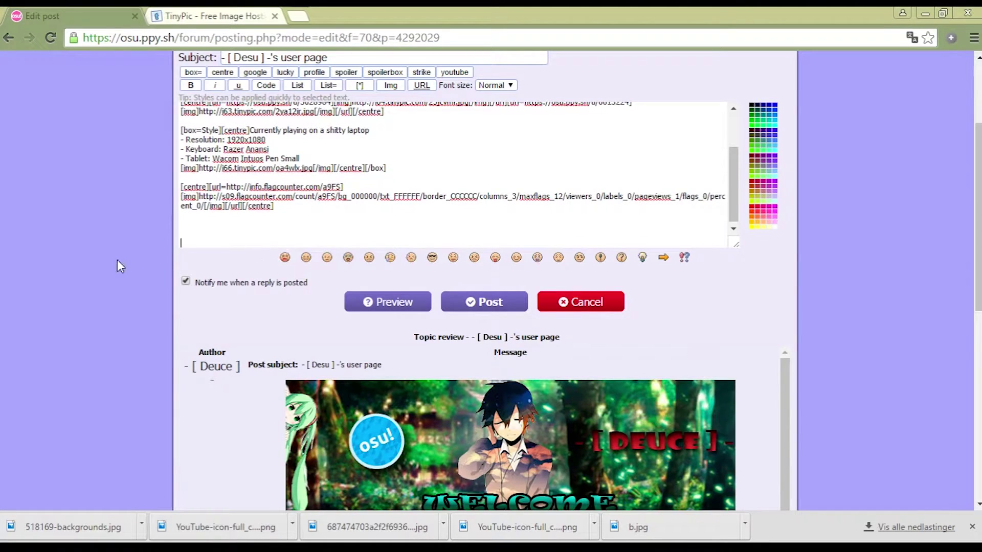
scroll(116, 259, "up", 1)
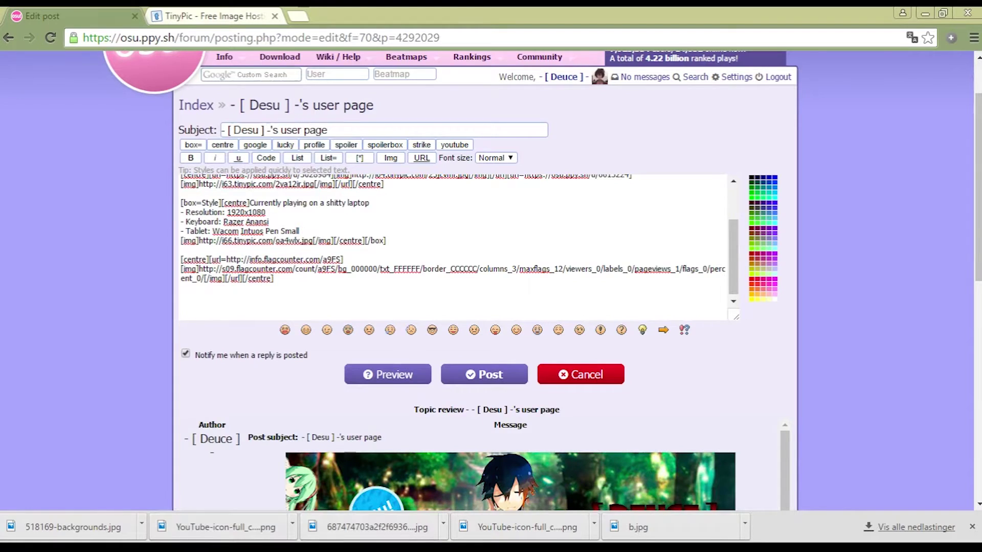
Step: Review the [url=][img][/img][/url] template line in the Word notes
key("alt+Tab")
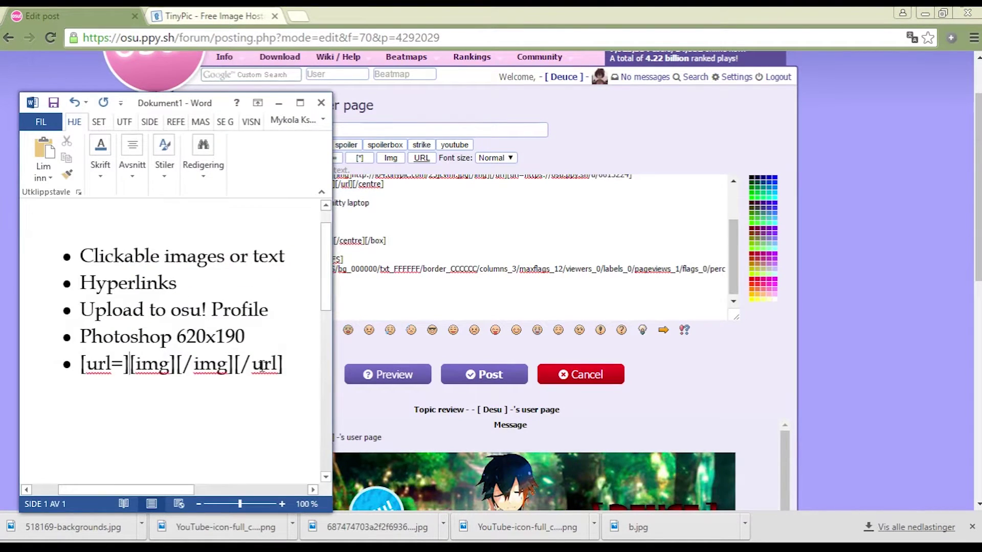
left_click_drag(284, 364, 65, 367)
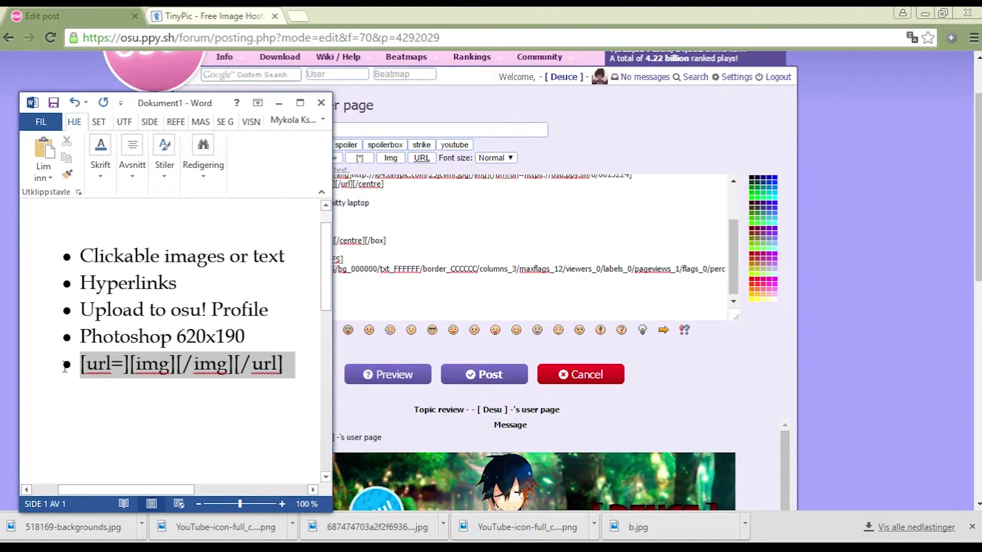
left_click(150, 420)
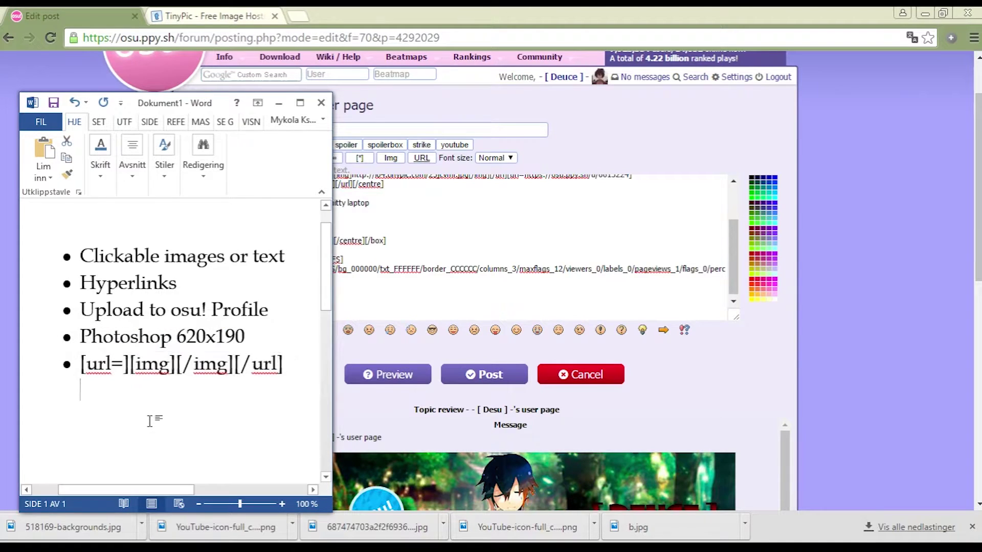
left_click_drag(286, 363, 87, 365)
left_click(86, 365)
left_click(124, 365)
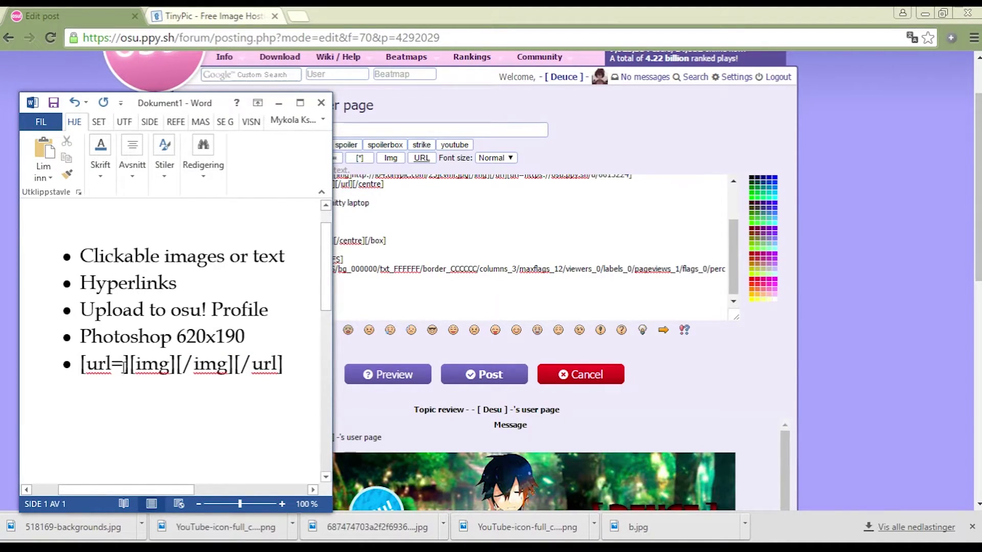
type("www")
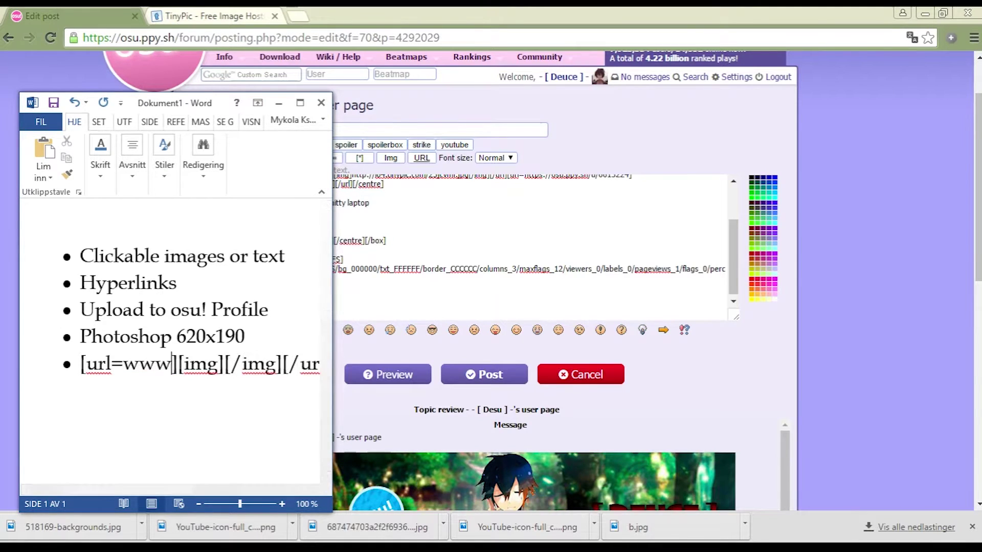
type(".")
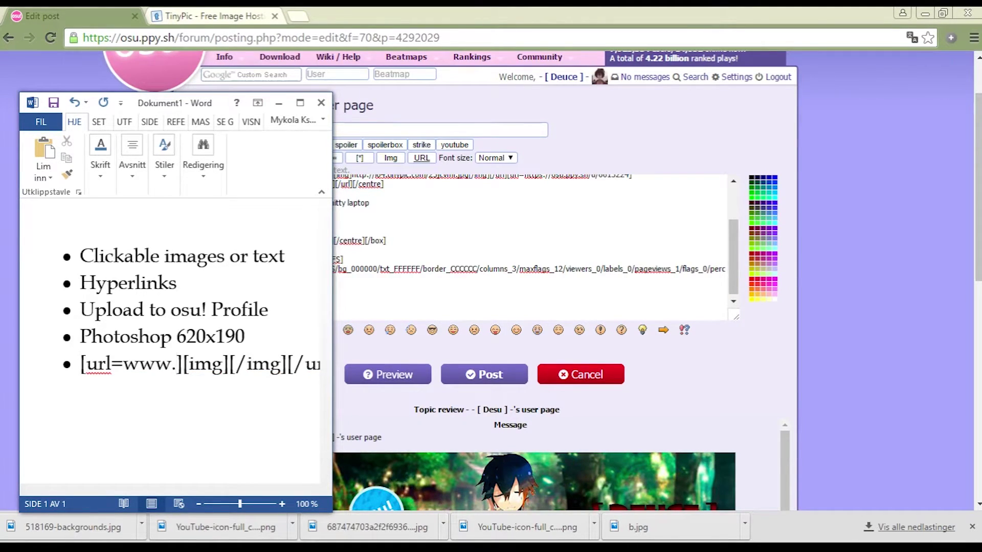
type("google.com")
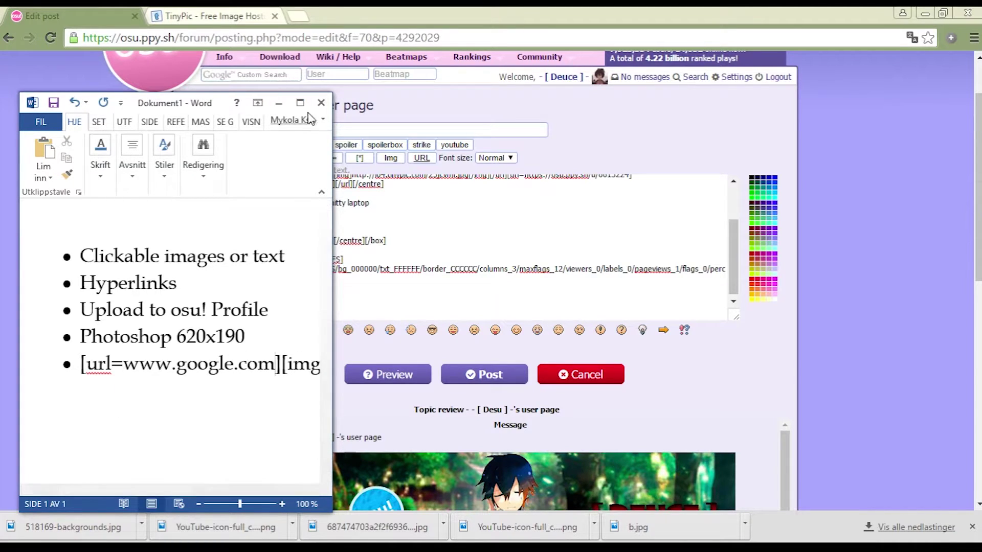
Step: Maximize the notes, place the cursor between the img tags, and return to the browser
left_click(300, 102)
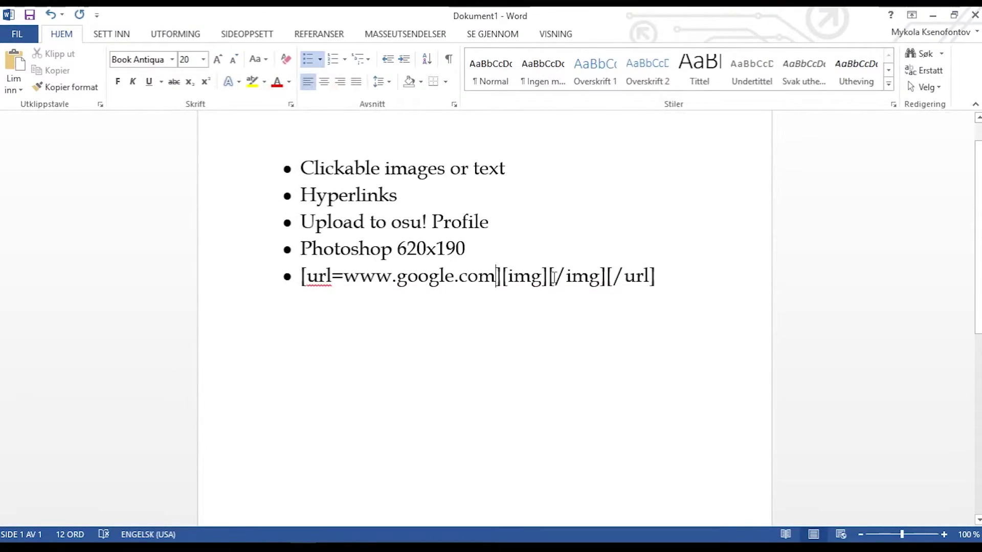
left_click(551, 277)
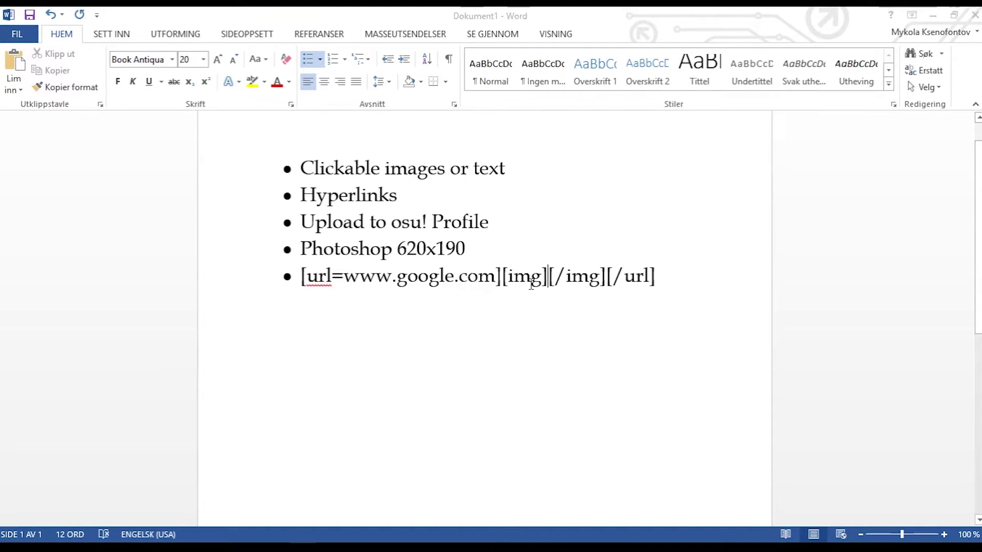
key("alt+Tab")
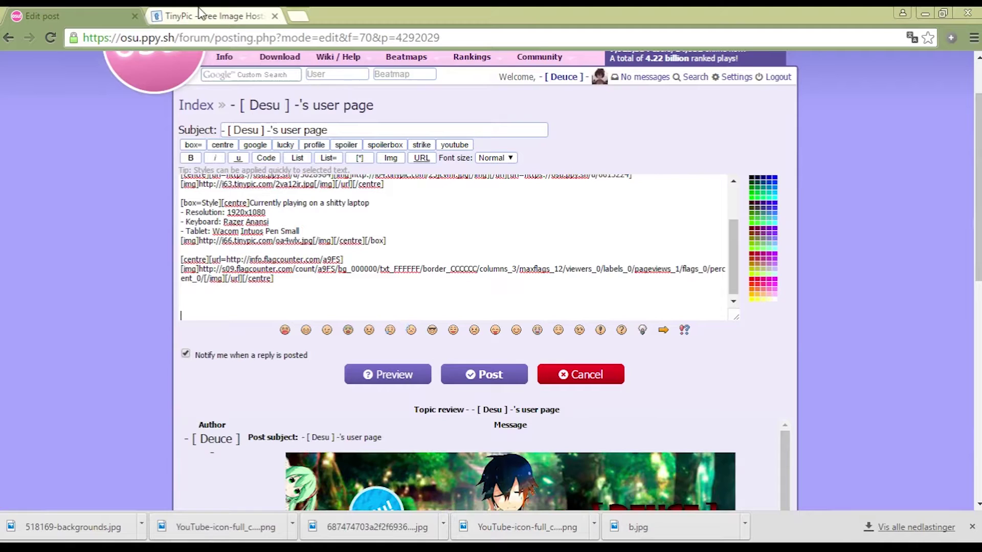
Step: On TinyPic, choose osubannerclickable_01.jpg as the file to upload
left_click(204, 16)
left_click(477, 313)
left_click_drag(446, 213, 472, 132)
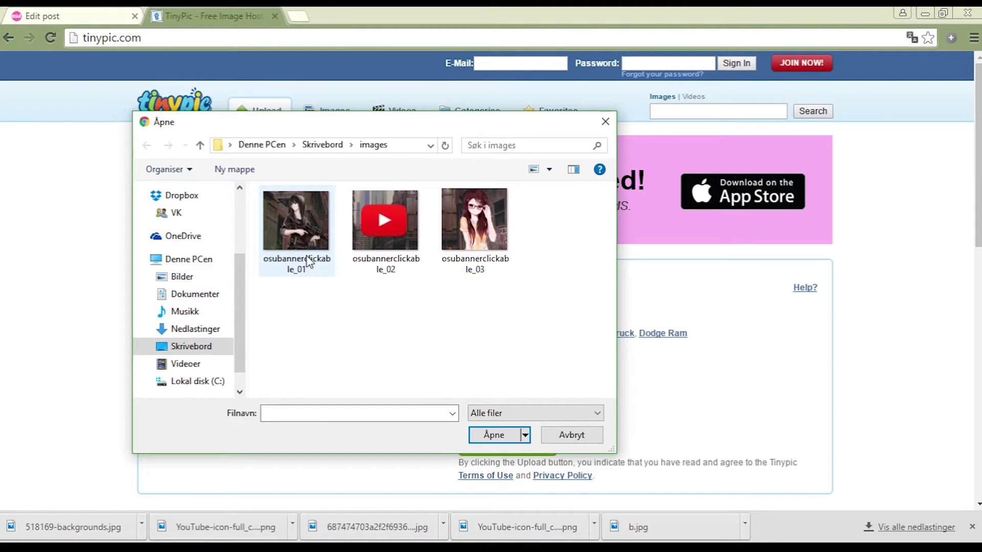
double_click(296, 246)
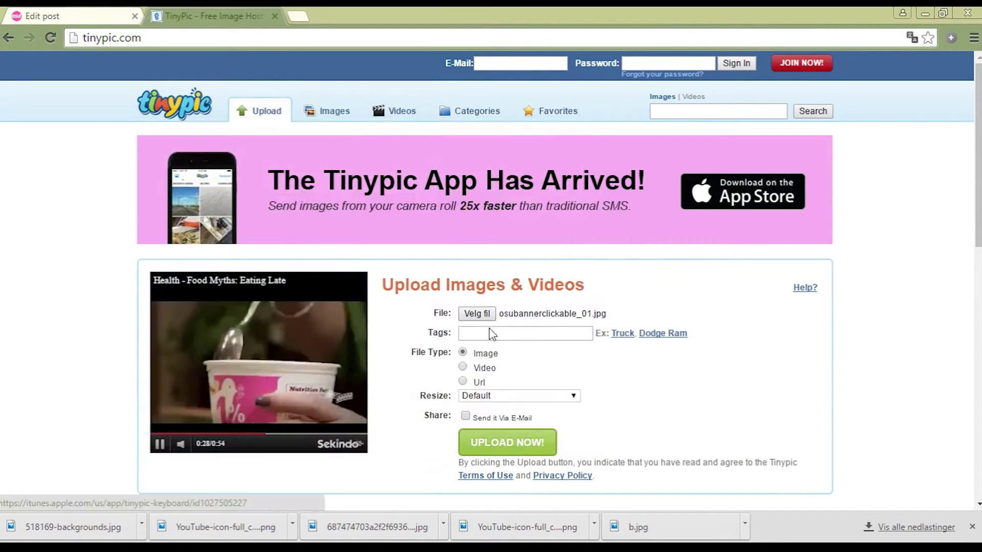
Step: Upload the slice through the captcha check and view its share codes
left_click(519, 444)
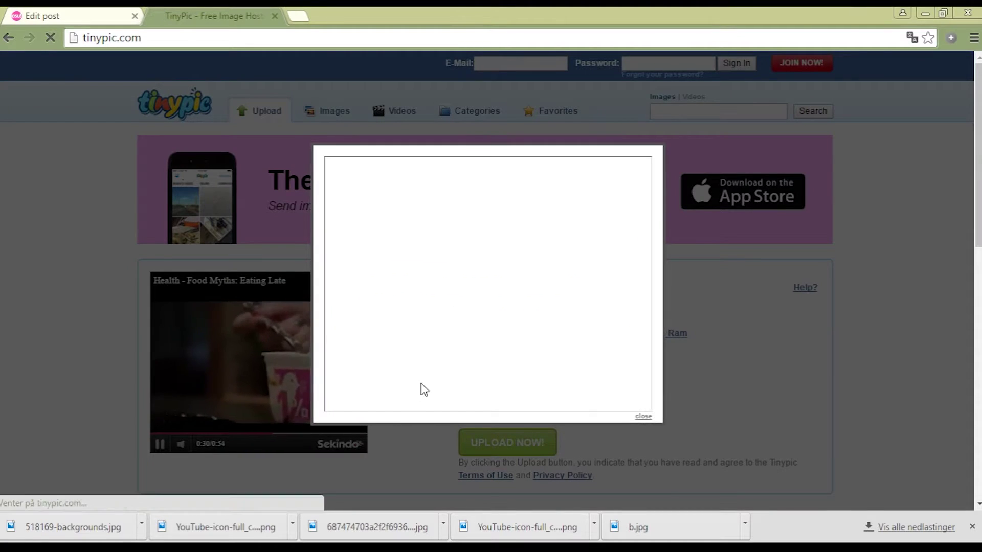
left_click(444, 321)
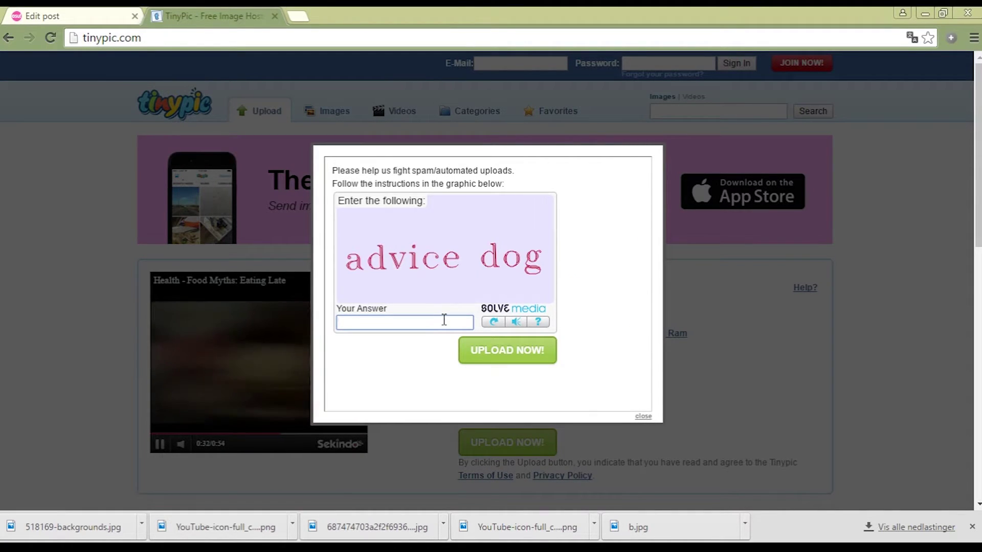
type("advice dog")
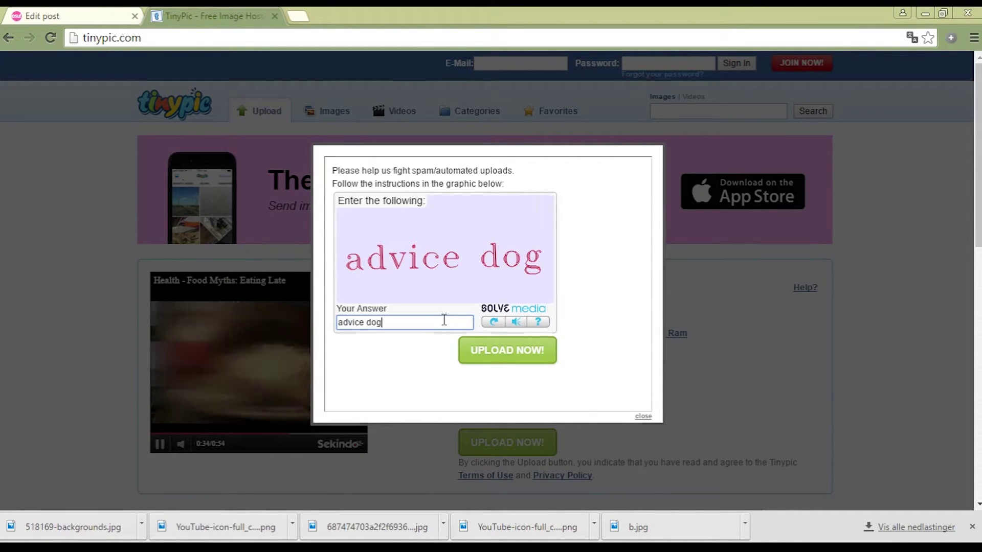
left_click(544, 346)
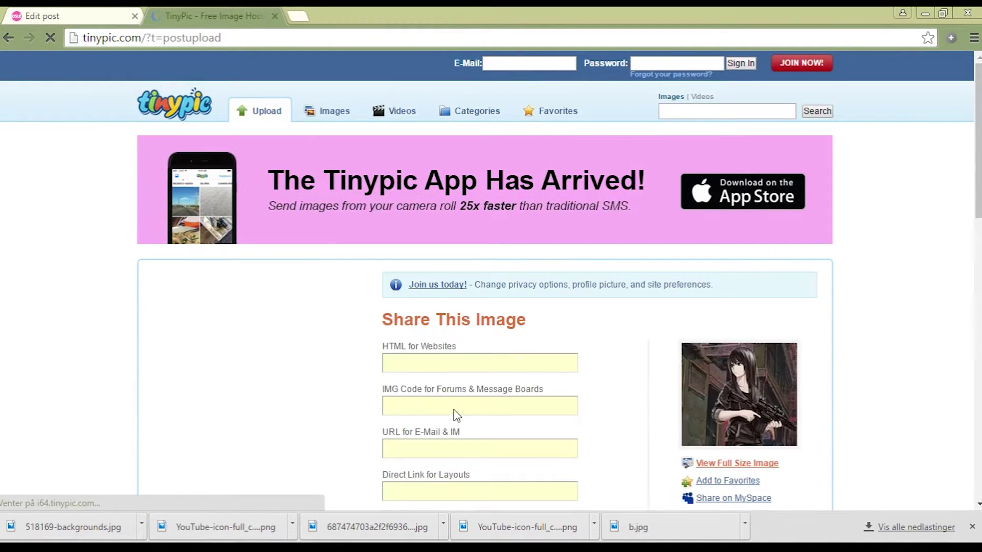
left_click(33, 13)
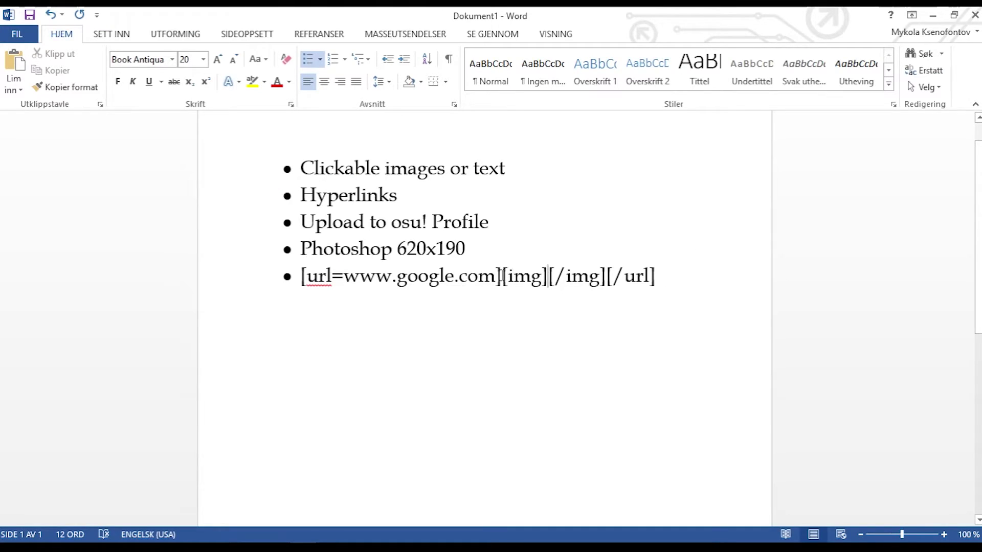
left_click_drag(665, 270, 302, 276)
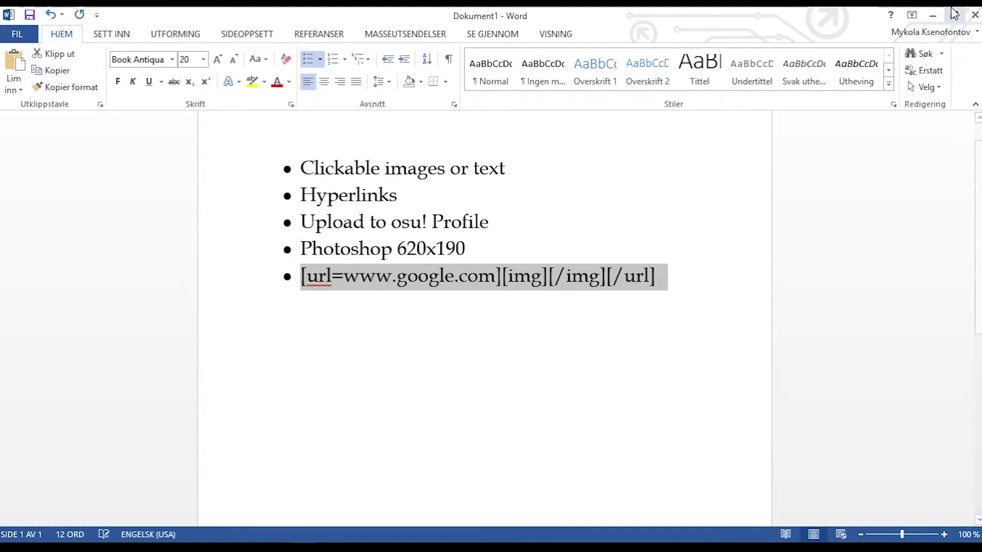
left_click(933, 13)
left_click(256, 304)
key("ctrl+v")
key("BackSpace")
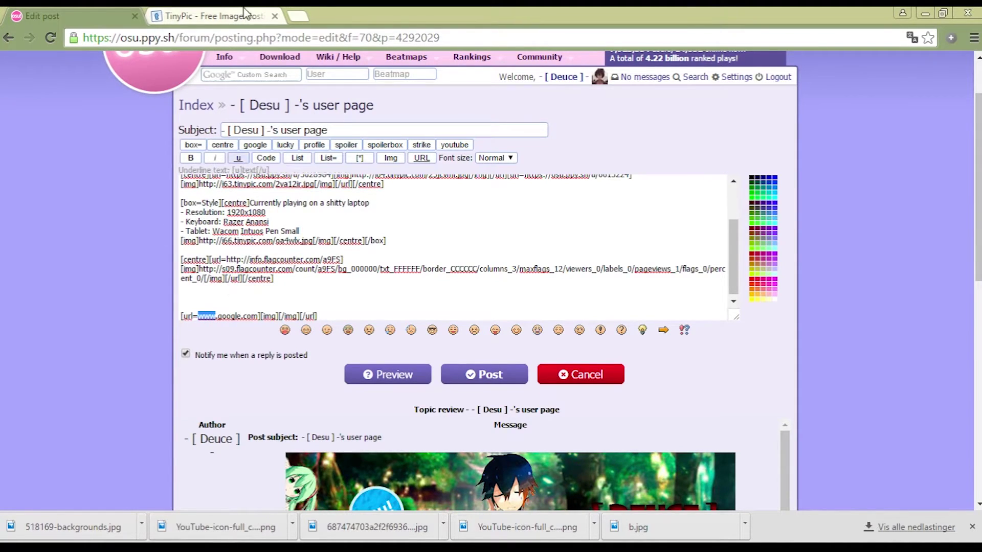
Step: Flip through the browser tabs to the TinyPic share codes and back to the post editor
key("ctrl+Tab")
left_click(69, 16)
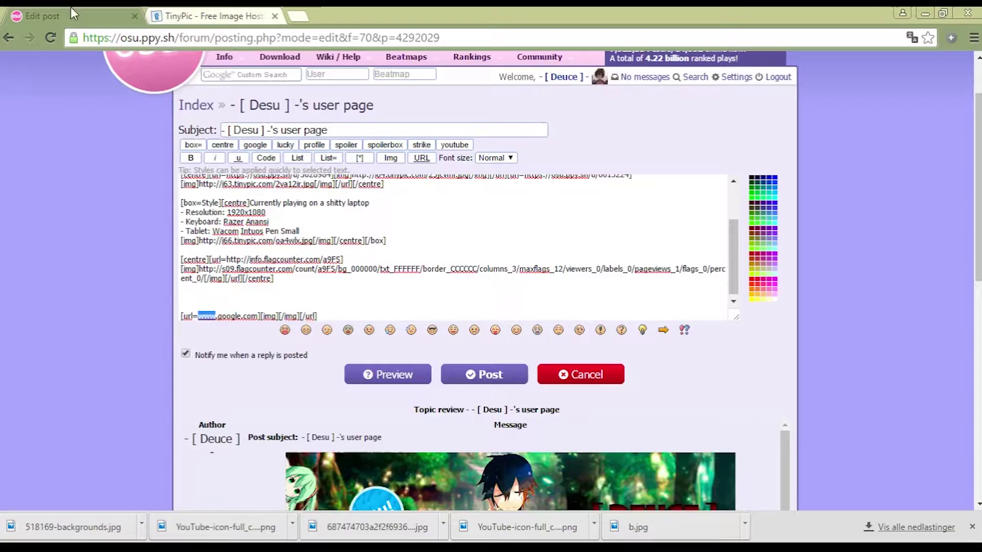
left_click(170, 7)
left_click(77, 17)
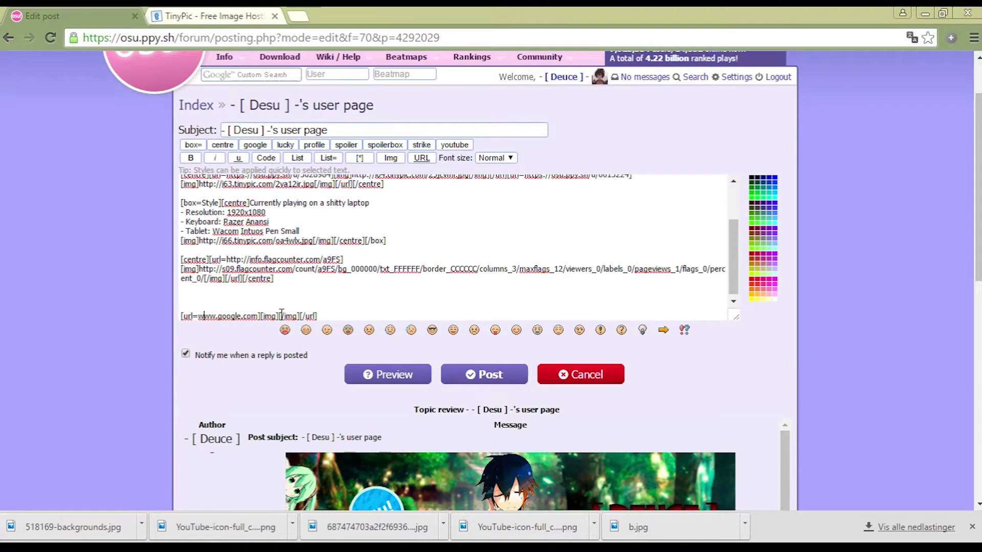
Step: Bring up the uploaded slice's TinyPic share codes and select its IMG code for forums
left_click(207, 13)
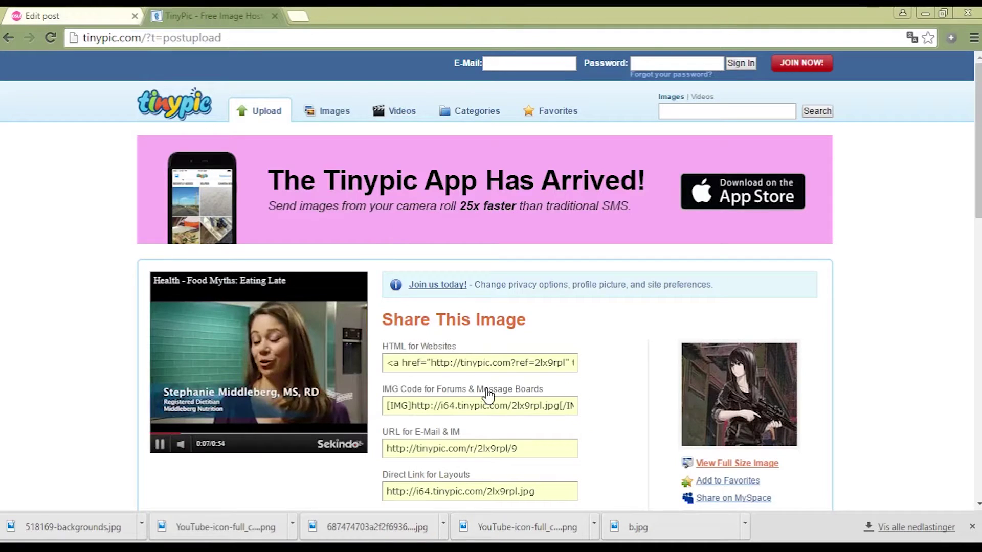
left_click(431, 405)
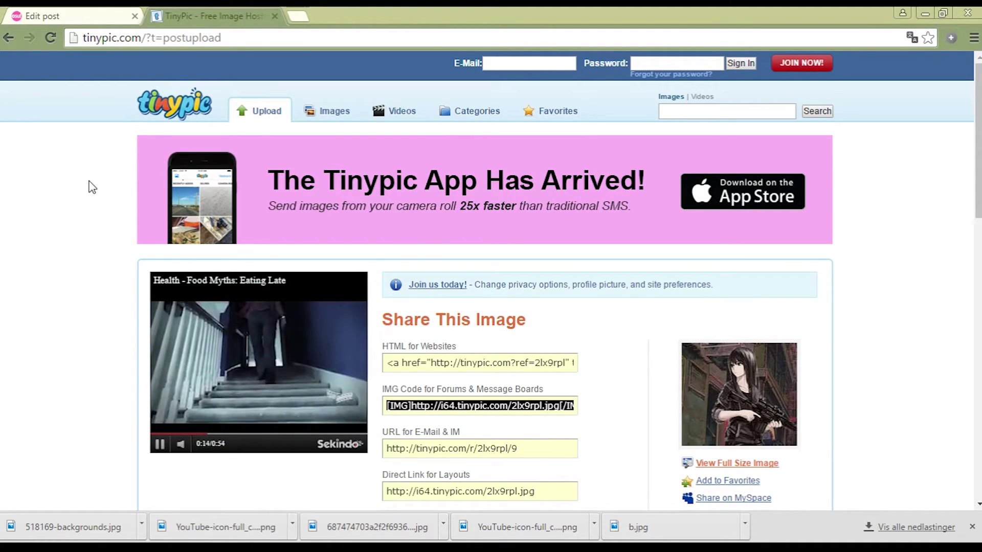
left_click(116, 15)
left_click(194, 15)
Step: Copy the IMG forum code and return to the osu! post editor
left_click(464, 405)
right_click(464, 407)
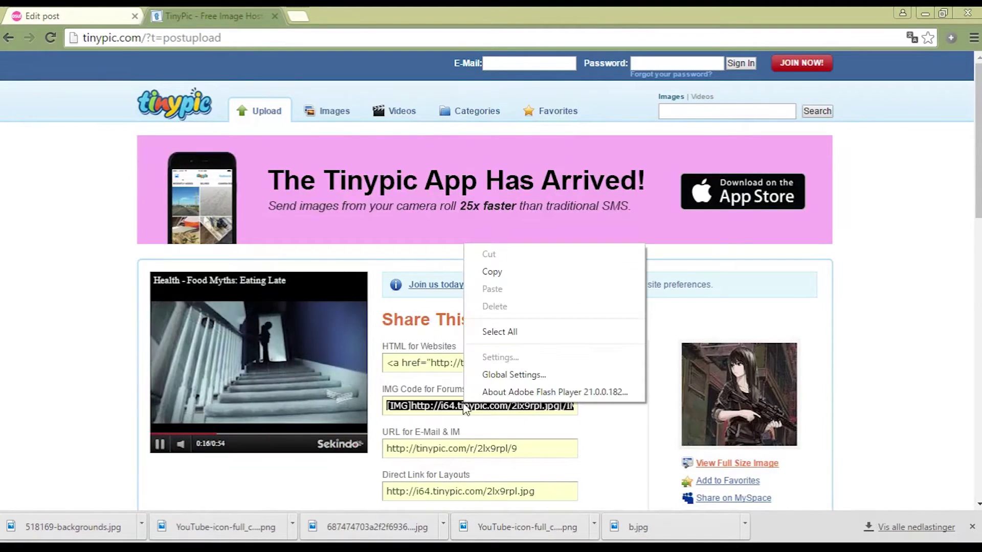
left_click(492, 271)
left_click(50, 19)
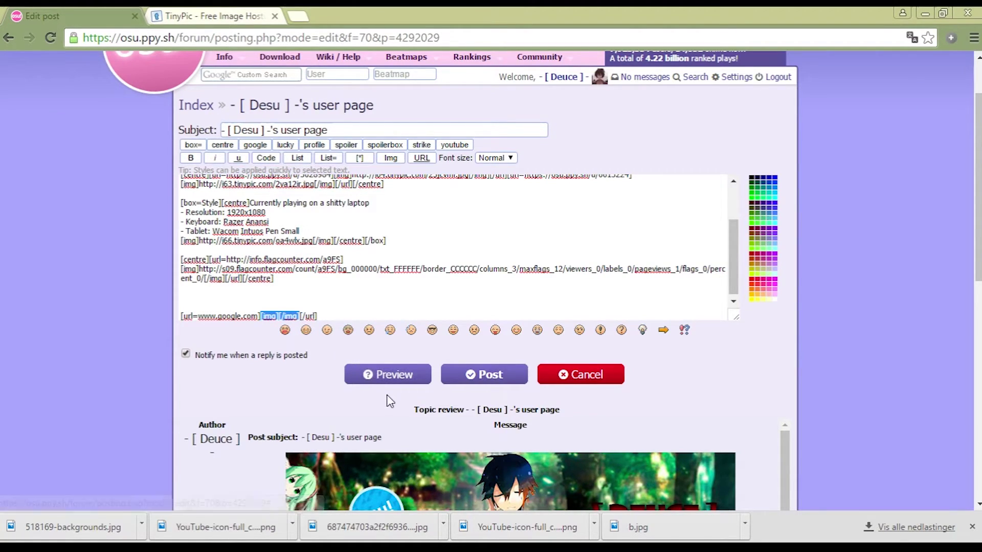
Step: Paste the TinyPic IMG code between the Google link's tags and preview the post
type("[IMG]http://i64.tinypic.com/2lx9rpl.jpg[/IMG]")
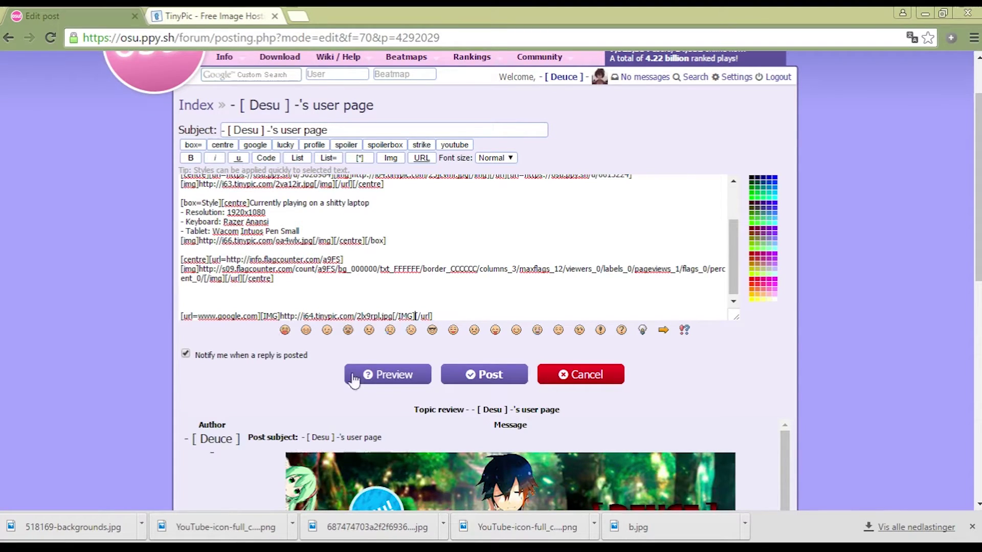
left_click(463, 310)
left_click(388, 370)
scroll(386, 376, "down", 5)
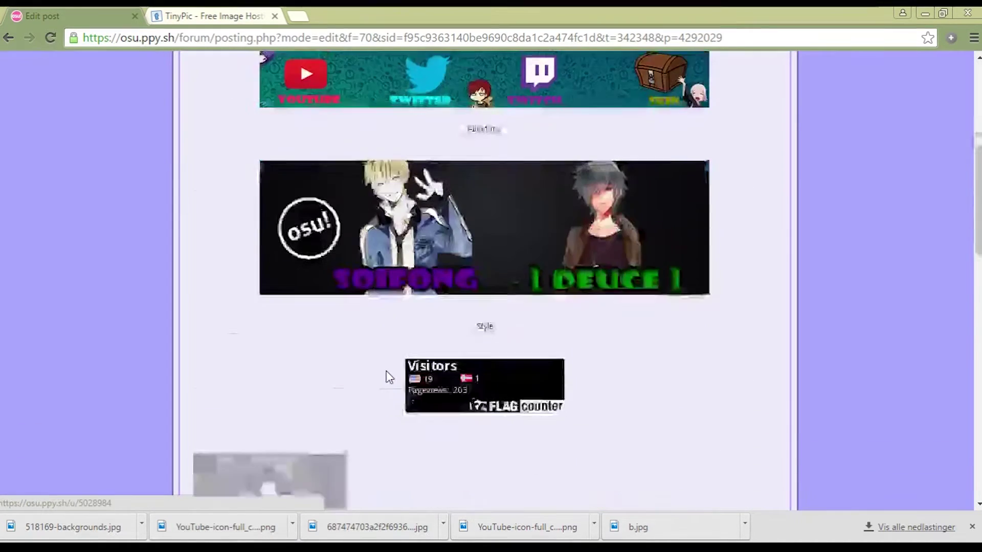
scroll(386, 373, "down", 3)
Step: Verify the previewed picture opens Google in a new tab, then close that tab
right_click(283, 281)
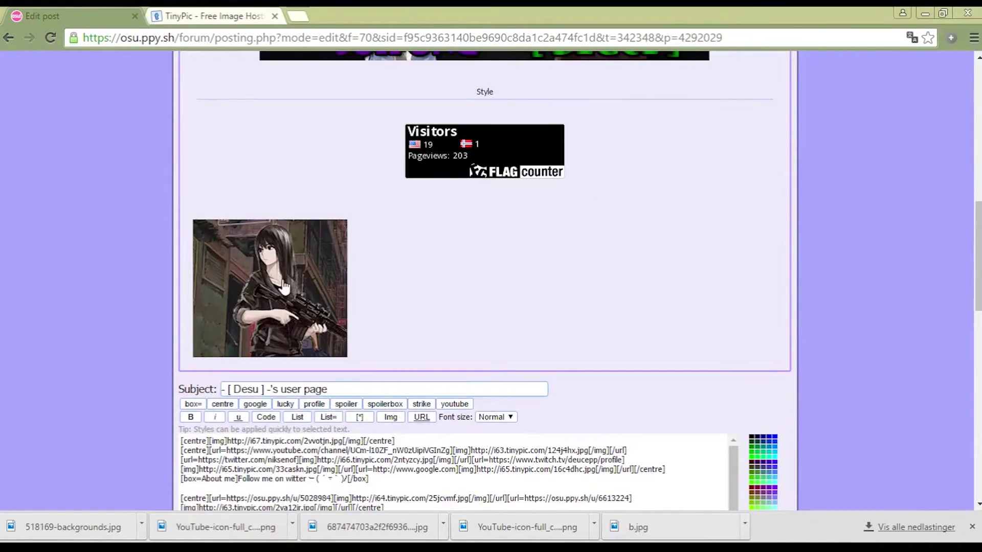
left_click(325, 291)
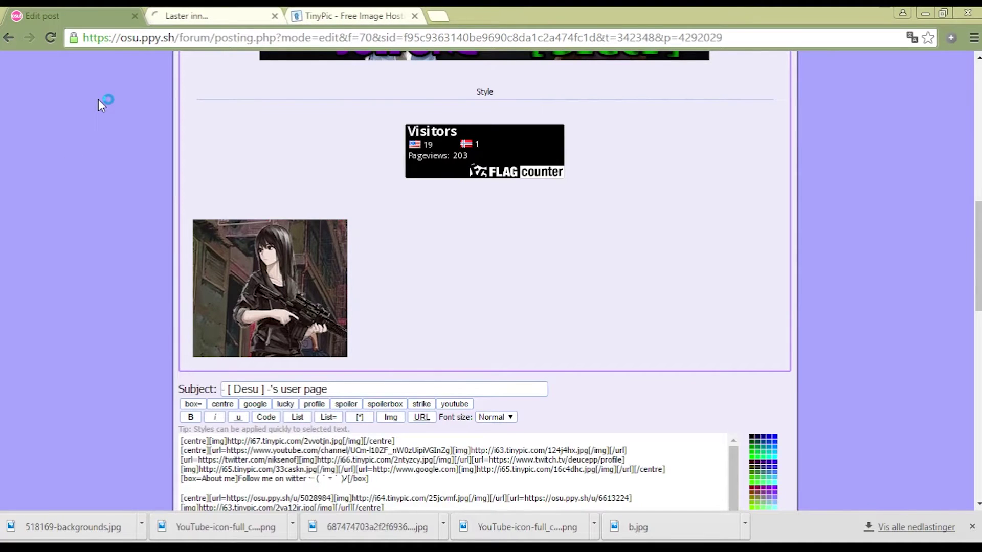
left_click(272, 15)
key("ctrl+shift+Tab")
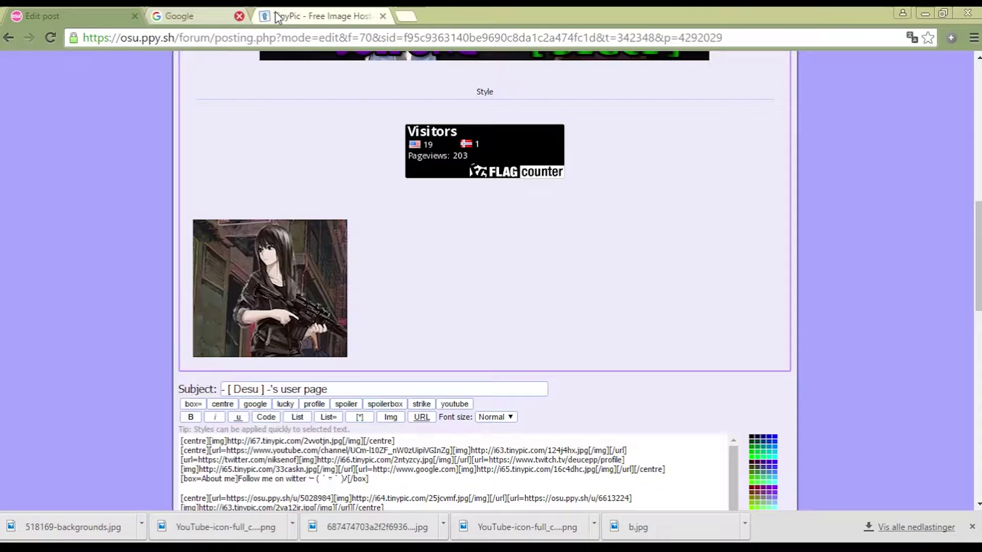
left_click(239, 15)
scroll(491, 368, "down", 2)
scroll(409, 299, "down", 1)
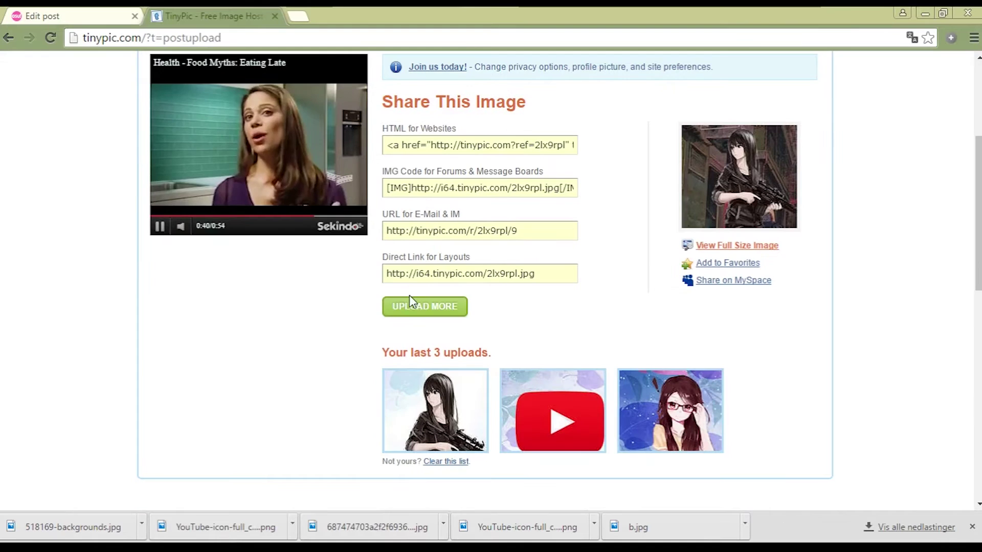
Step: Upload the second banner slice image to TinyPic
left_click(404, 303)
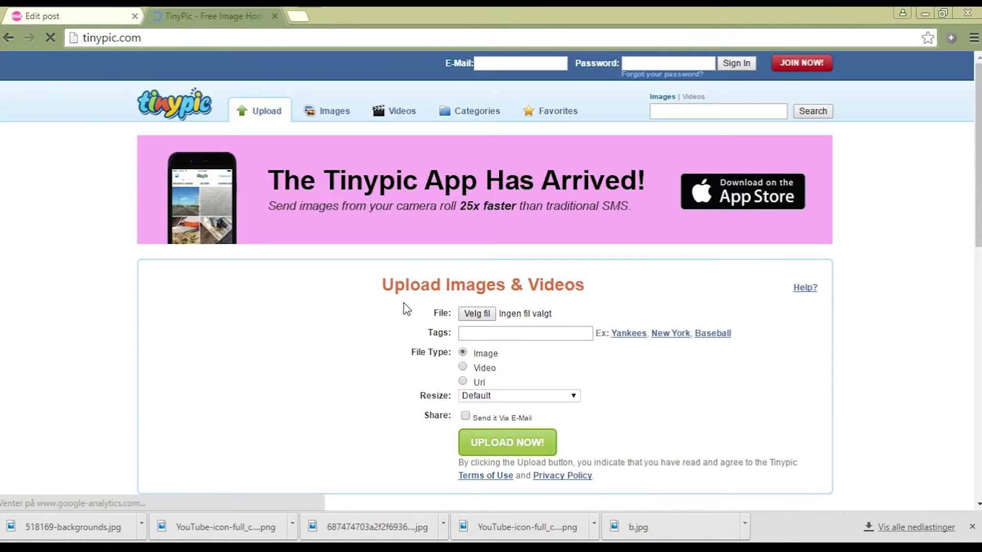
left_click(477, 313)
double_click(372, 219)
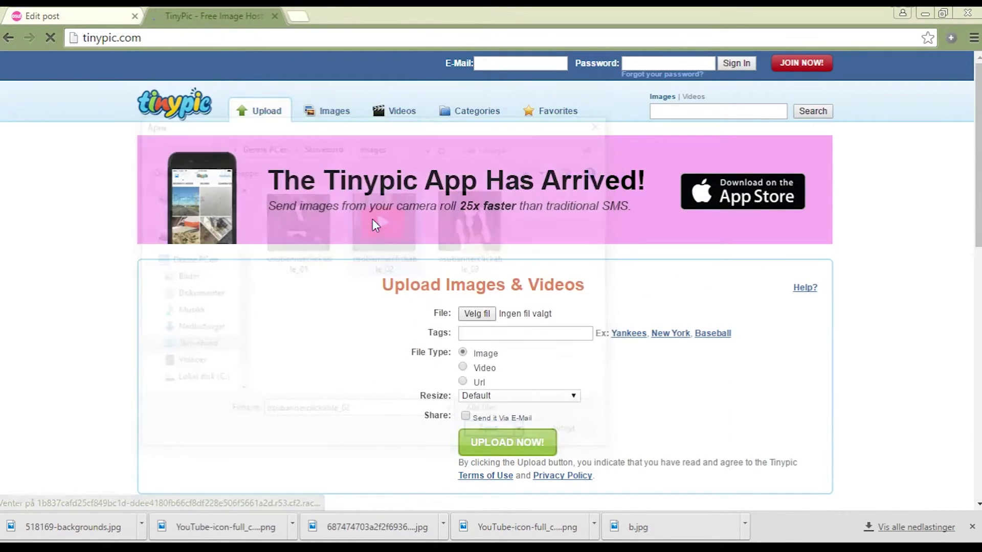
left_click(536, 442)
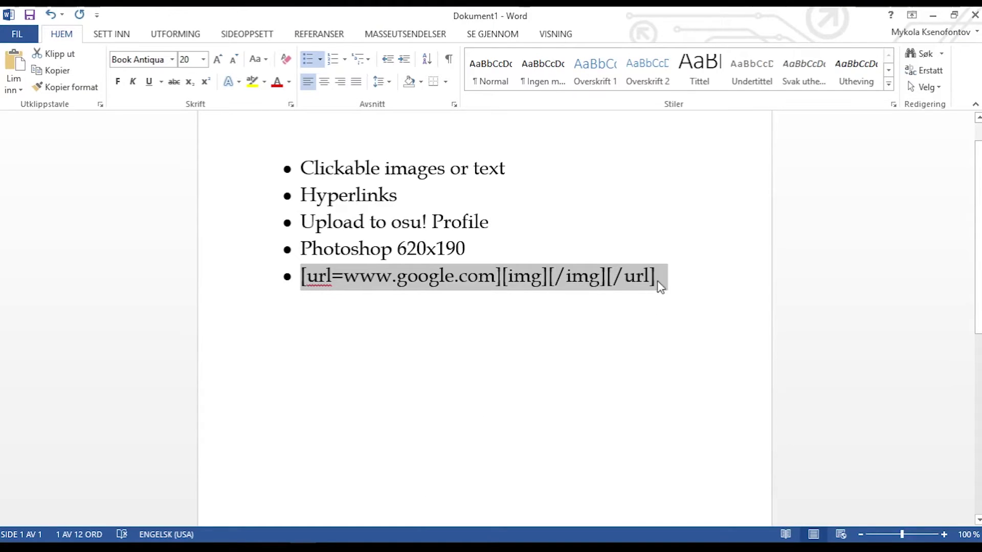
right_click(660, 285)
left_click(648, 294)
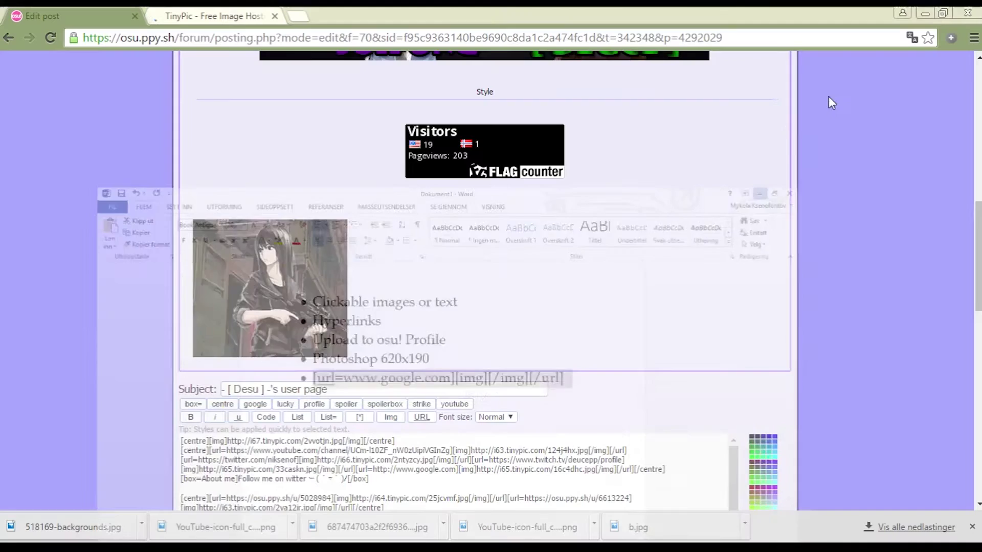
scroll(402, 188, "down", 2)
scroll(401, 188, "down", 3)
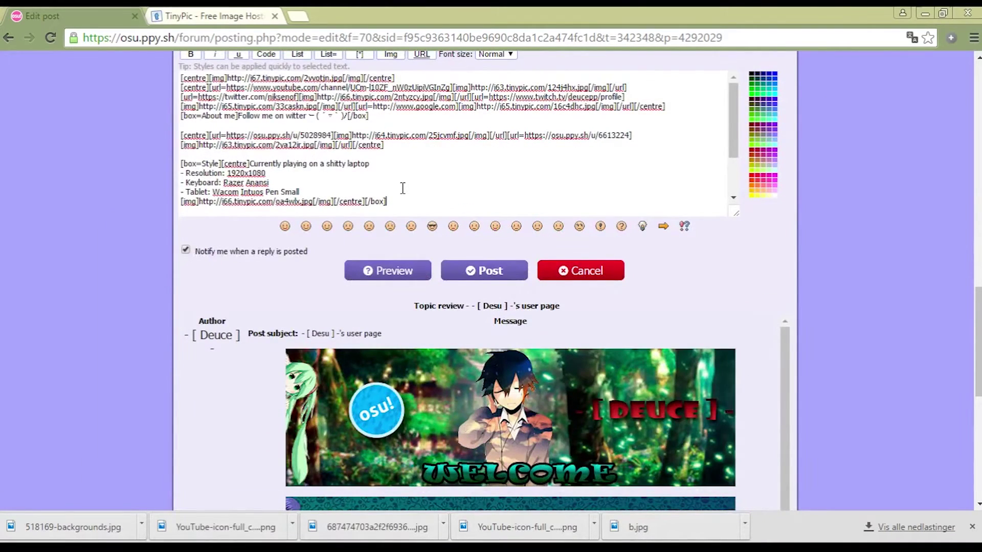
scroll(402, 189, "down", 2)
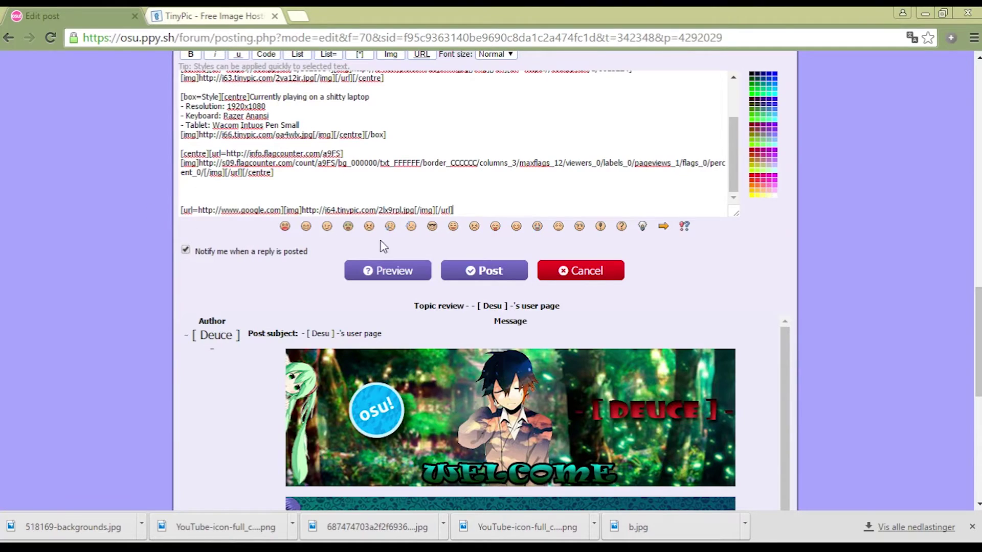
Step: Append the template to the post and fill its img tags with the 5yzse0 slice's TinyPic code
type("• [url=www.google.com][img][/img][/url]")
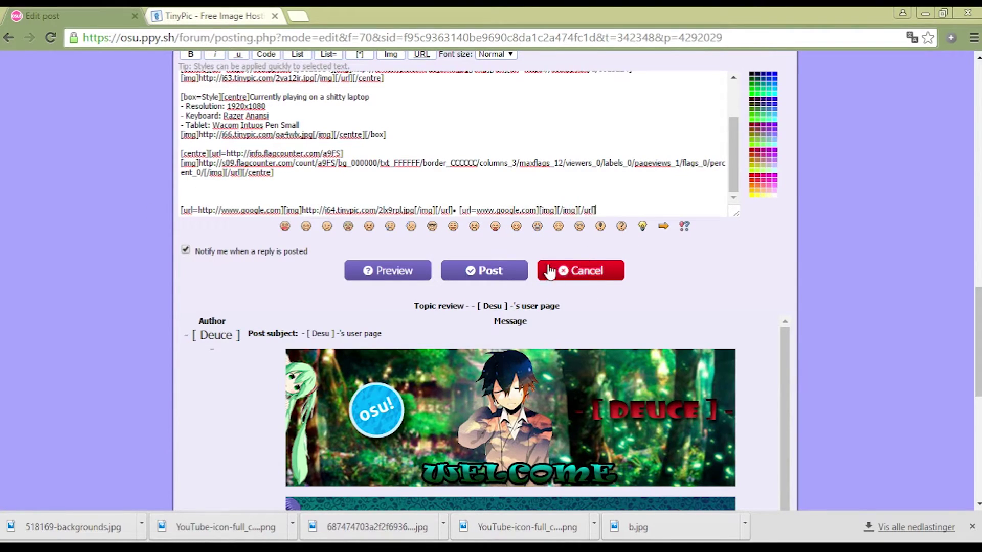
key("BackSpace")
key("BackSpace")
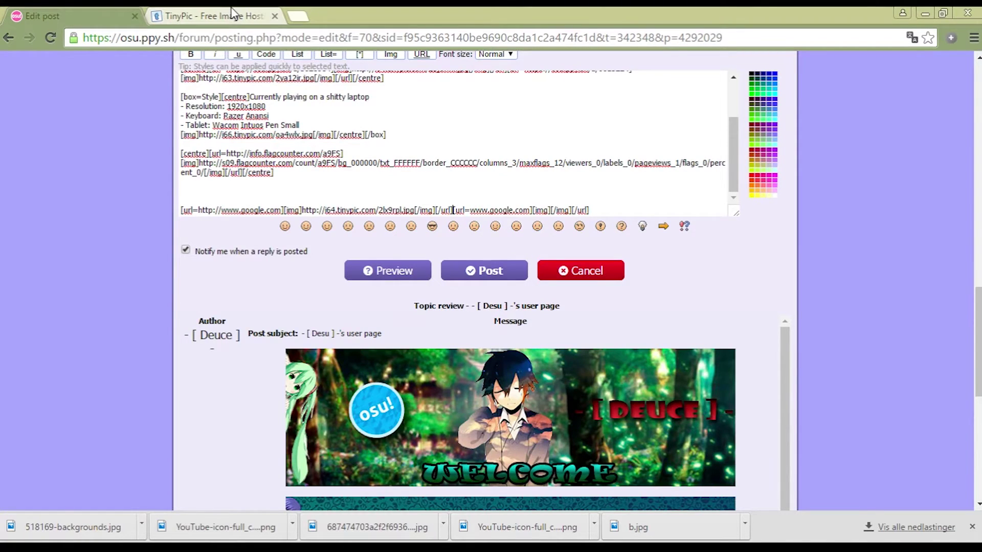
left_click(234, 15)
left_click(442, 422)
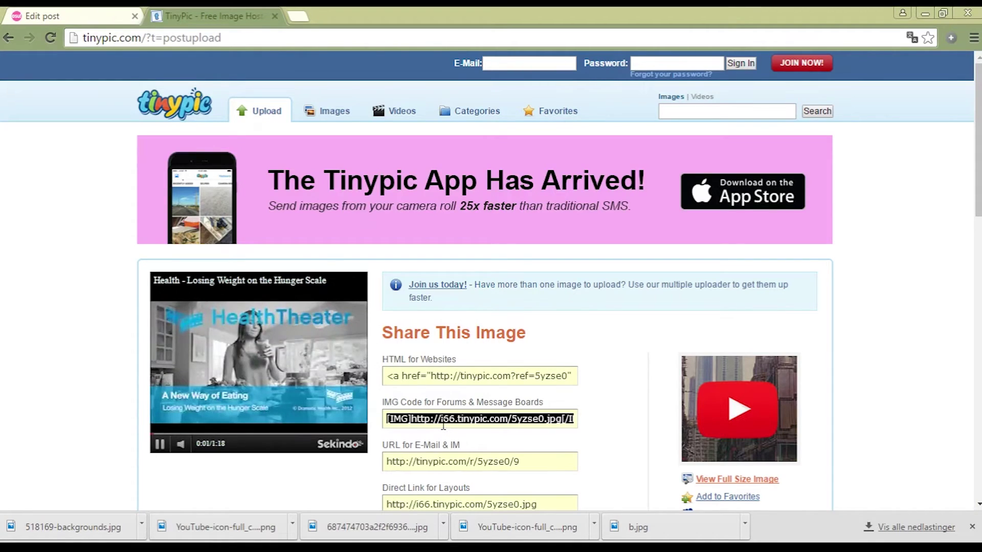
key("ctrl+Tab")
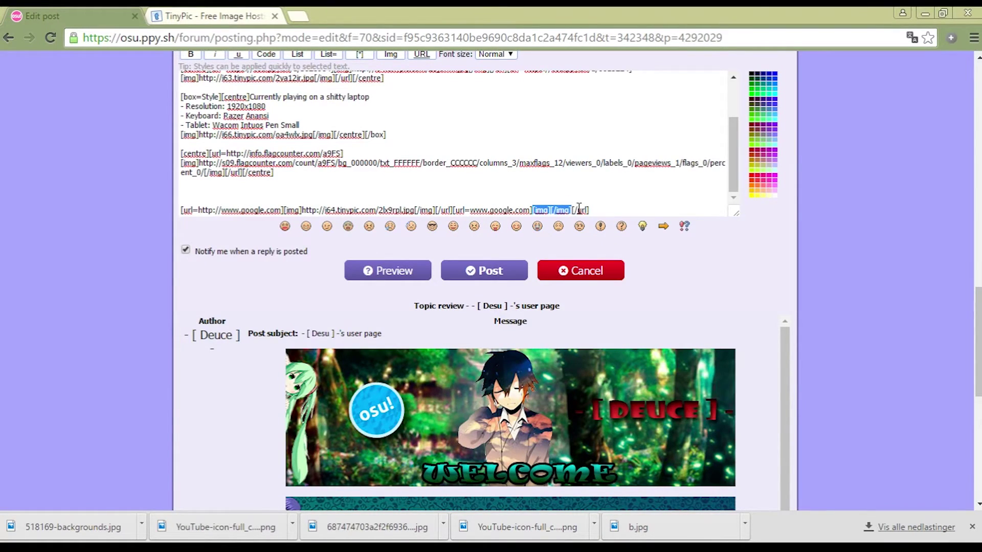
type("[IMG]http://i66.tinypic.com/5yzse0.jpg[/IMG]")
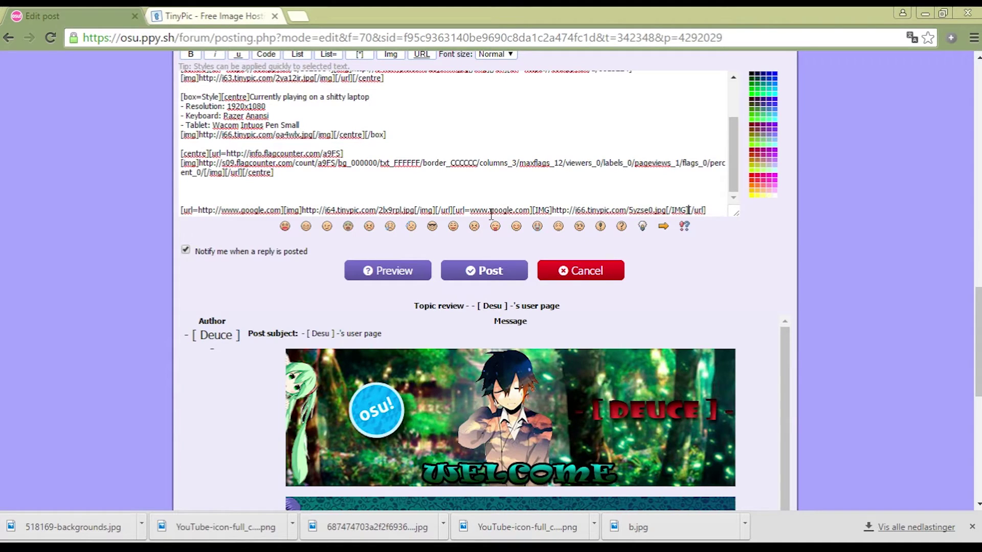
Step: Replace the new link's google.com address with youtube.com
left_click_drag(491, 213, 524, 212)
key("BackSpace")
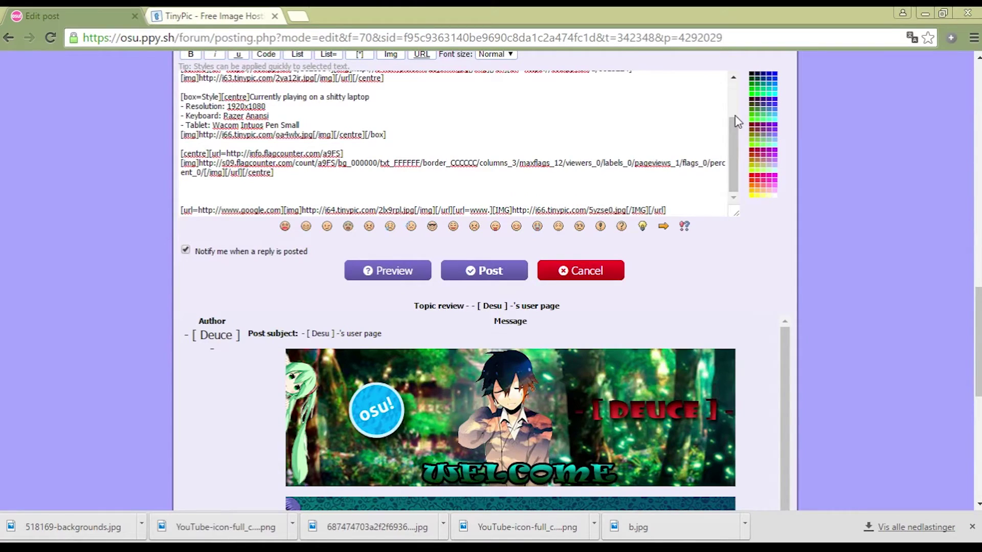
type("youtube.com")
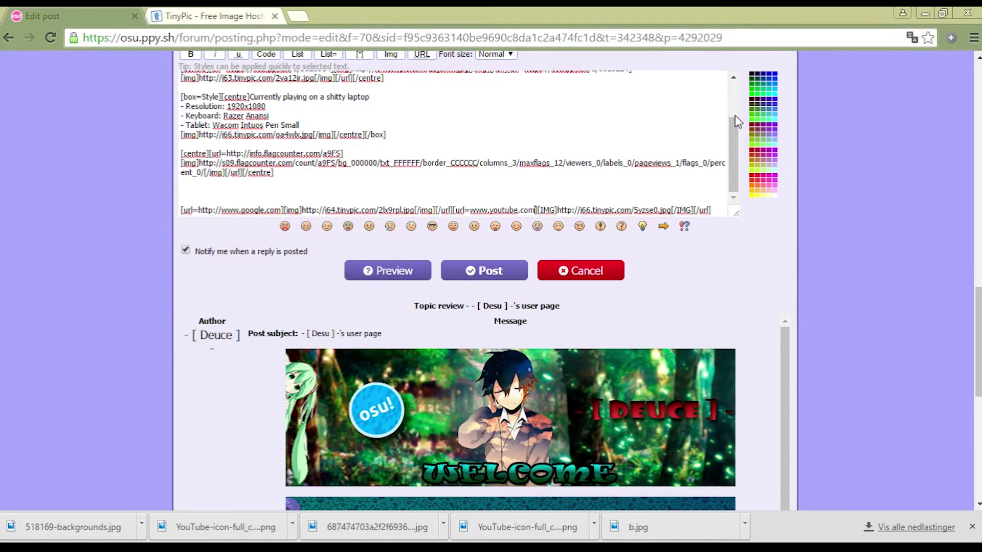
Step: Upload osubannerclickable_03.jpg to TinyPic, solving the captcha
left_click(198, 14)
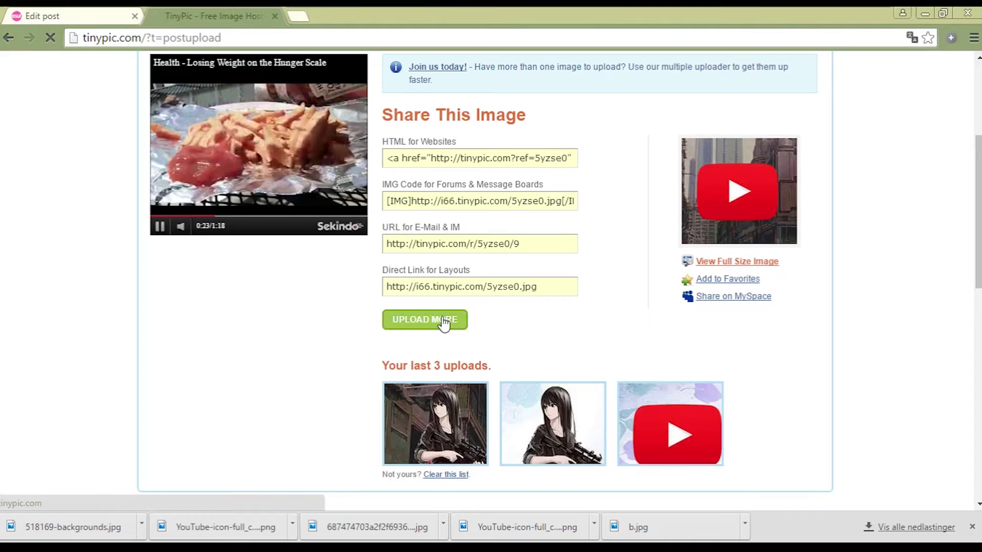
left_click(442, 316)
left_click(487, 315)
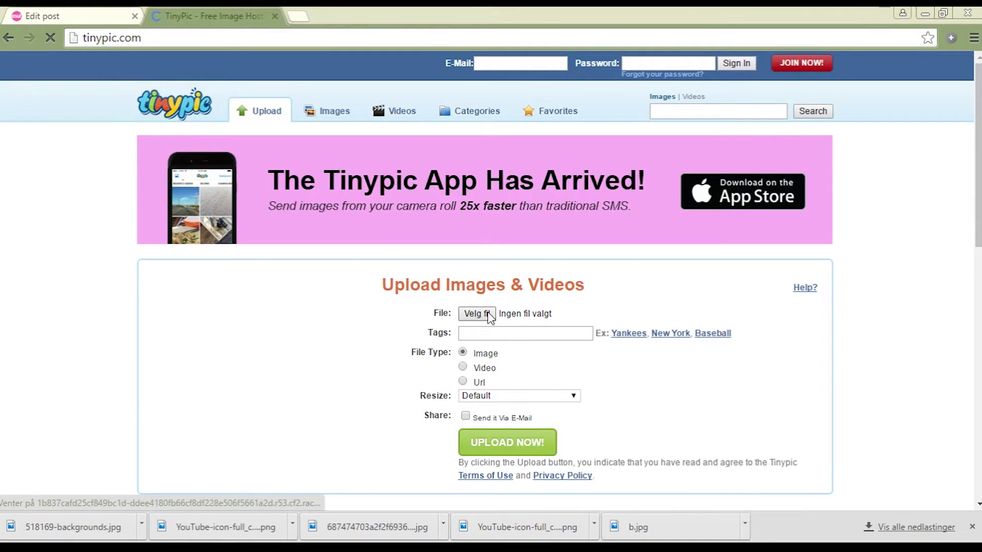
double_click(478, 220)
scroll(556, 404, "down", 3)
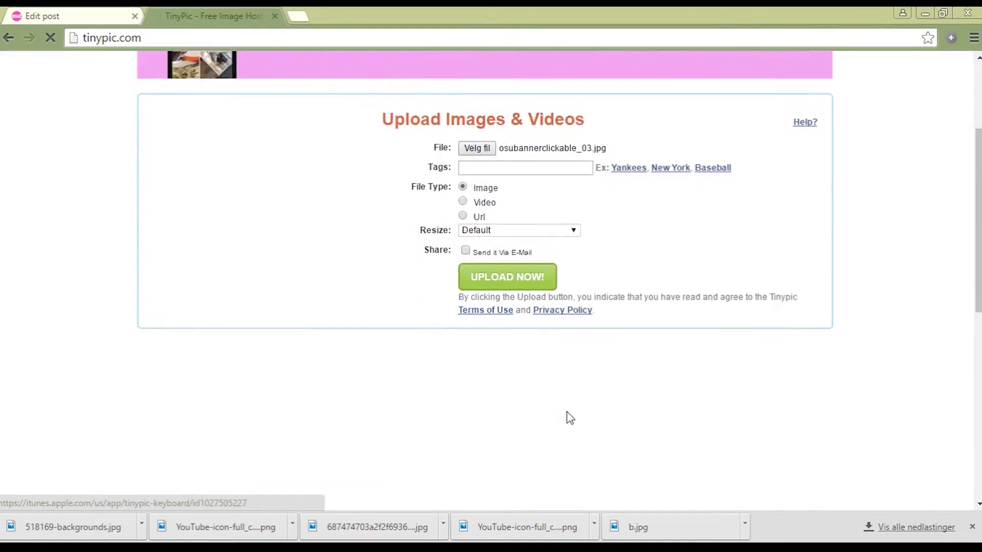
left_click(518, 229)
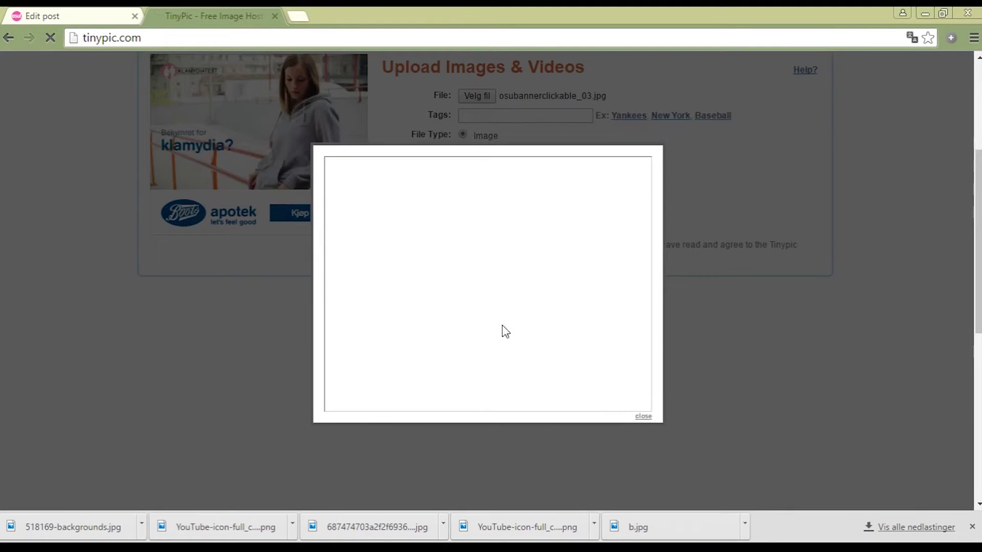
left_click(445, 322)
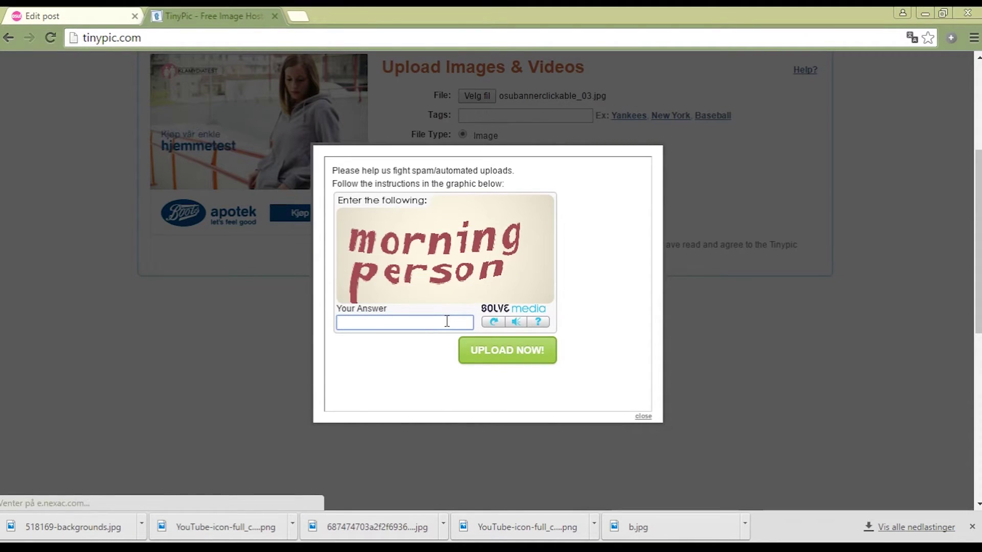
type("morning person")
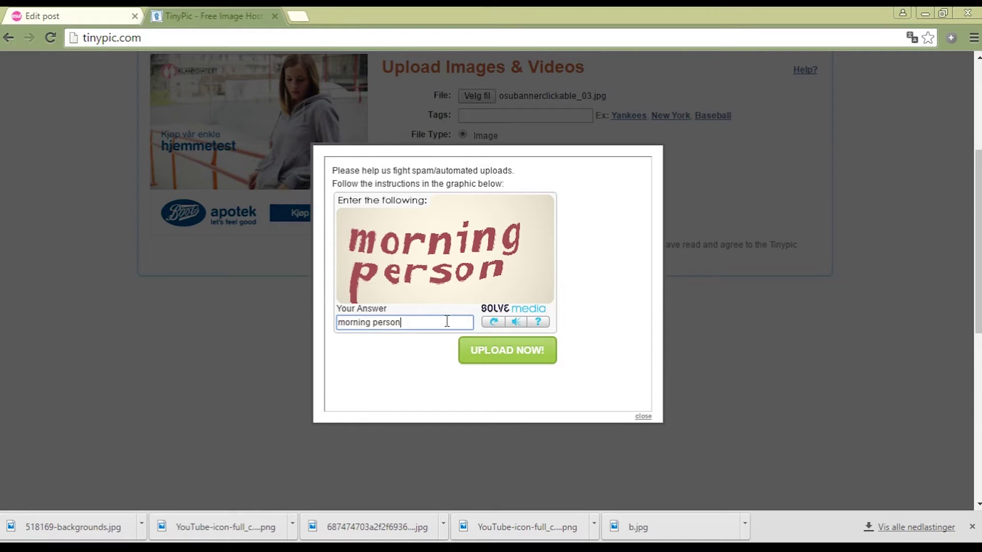
key("Return")
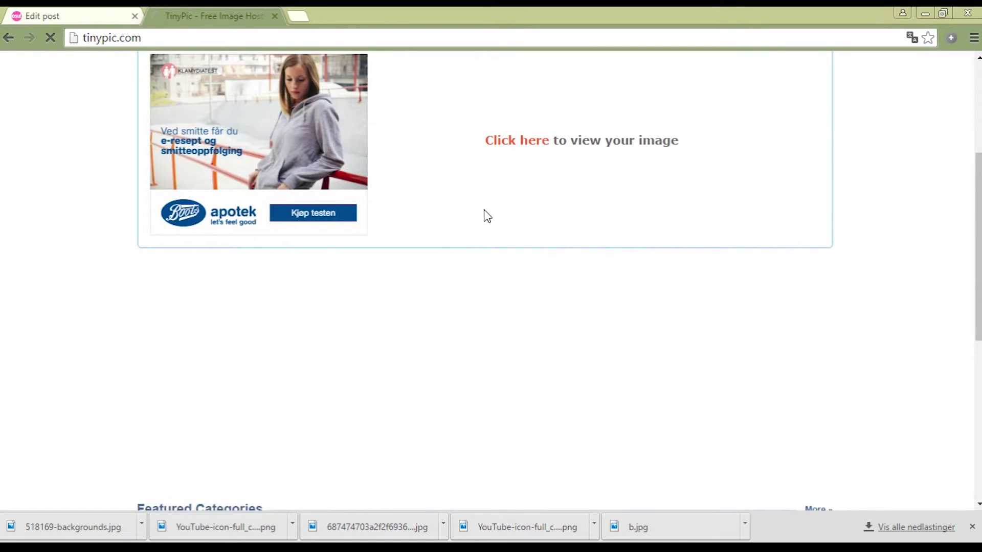
key("ctrl+shift+Tab")
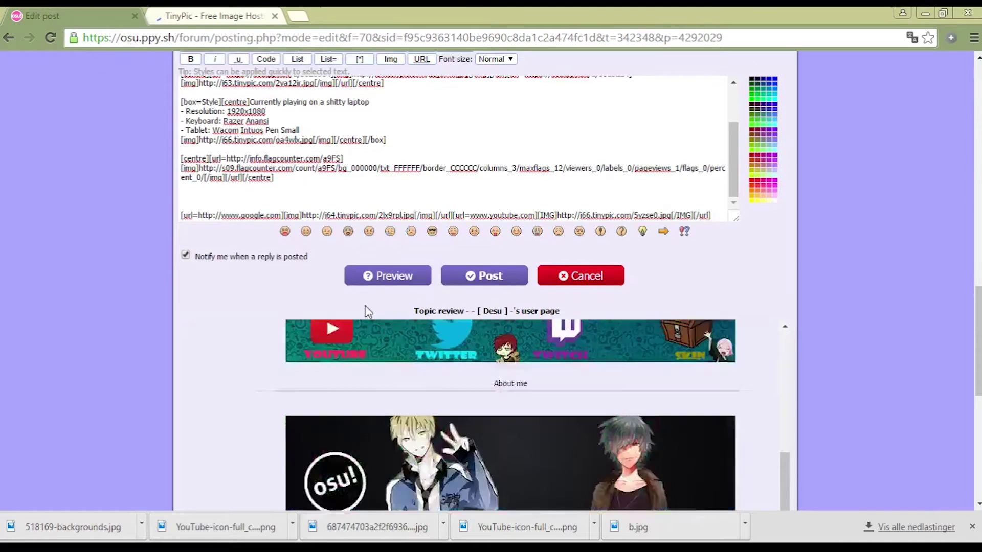
scroll(367, 310, "up", 3)
scroll(395, 330, "down", 5)
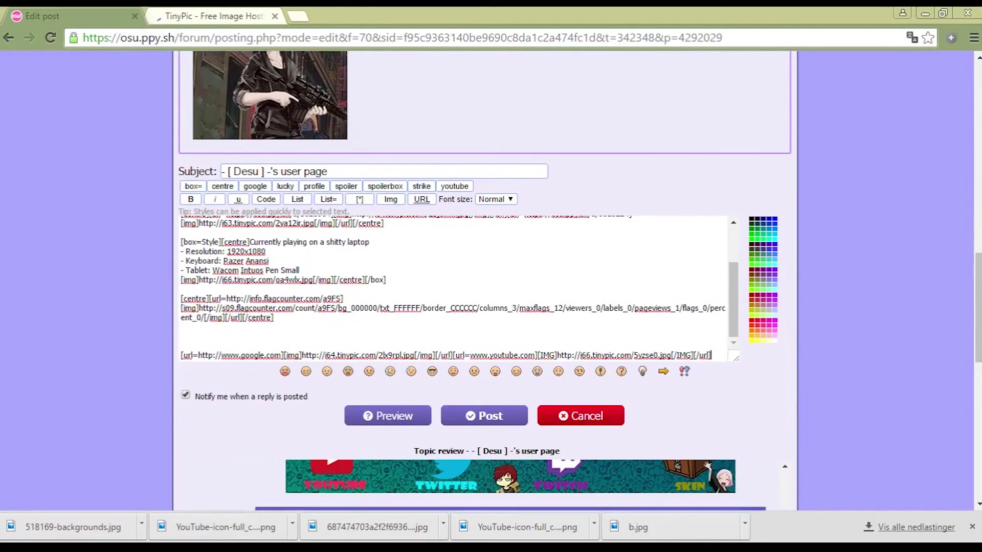
Step: Copy the link template from the Word notes and paste a third one into the post
key("alt+Tab")
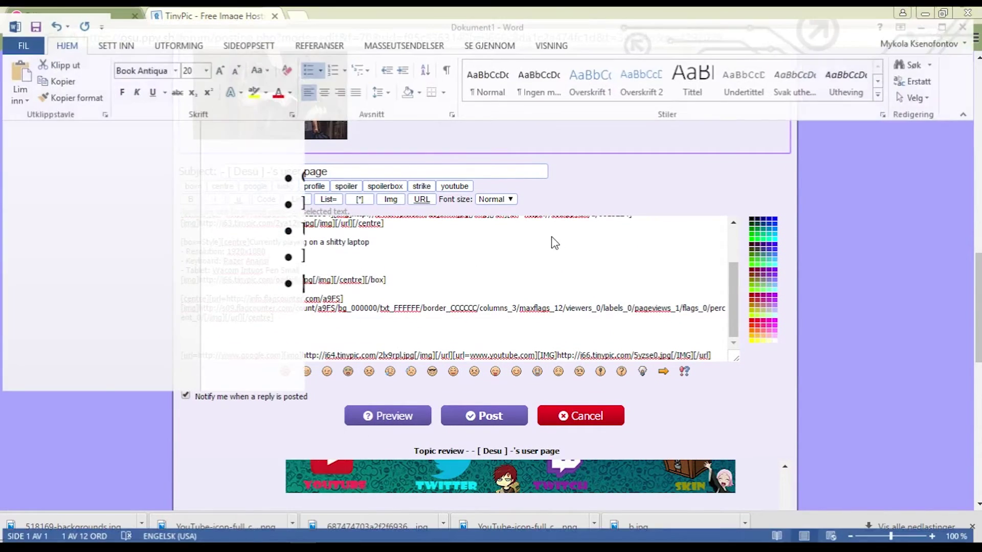
right_click(579, 275)
left_click(607, 293)
left_click(931, 15)
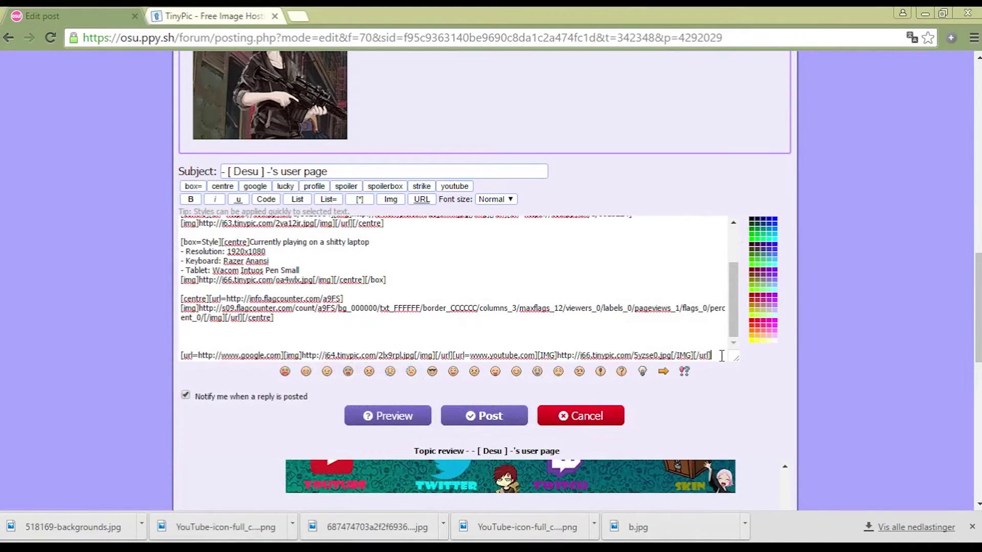
type("[url=www.google.com][img][/img][/url]")
Step: Fill the third link's img tags with the new slice's TinyPic forum code for the Twitter link
left_click(253, 16)
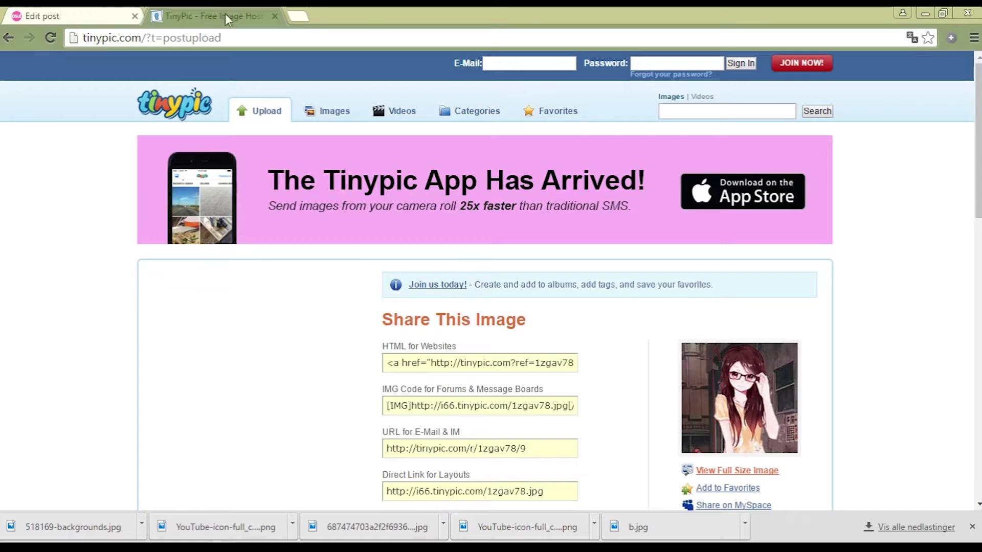
left_click(513, 403)
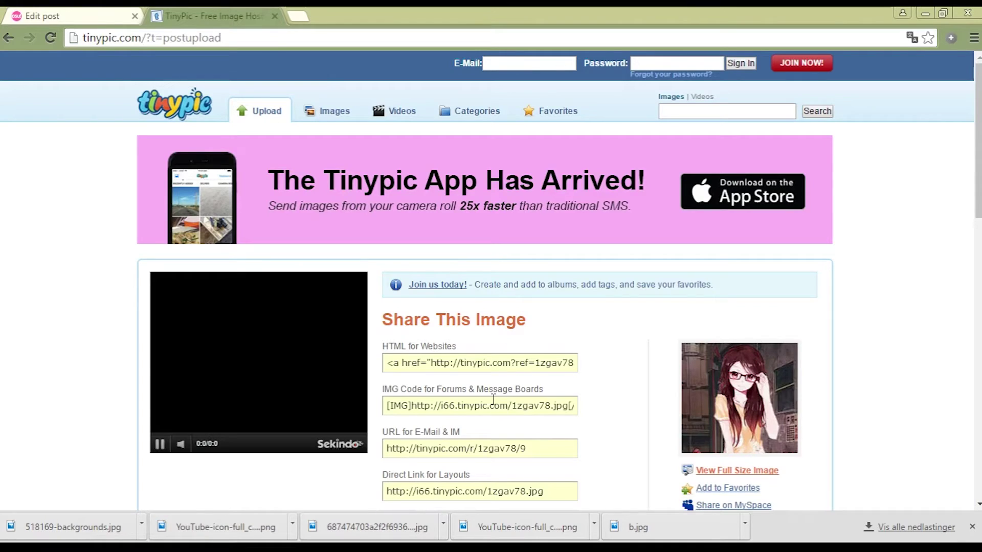
left_click(48, 12)
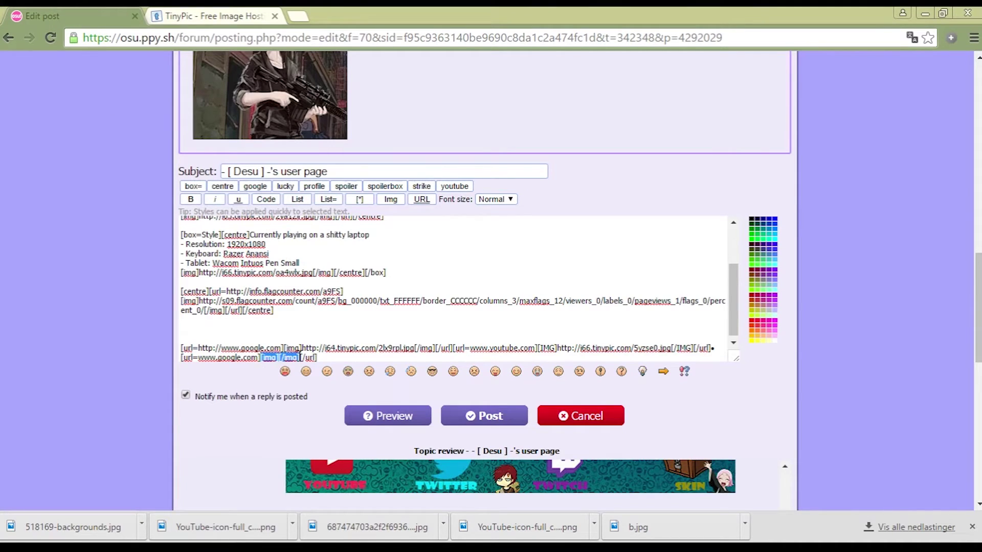
type("[IMG]http://i66.tinypic.com/1zgav78.jpg[/IMG]")
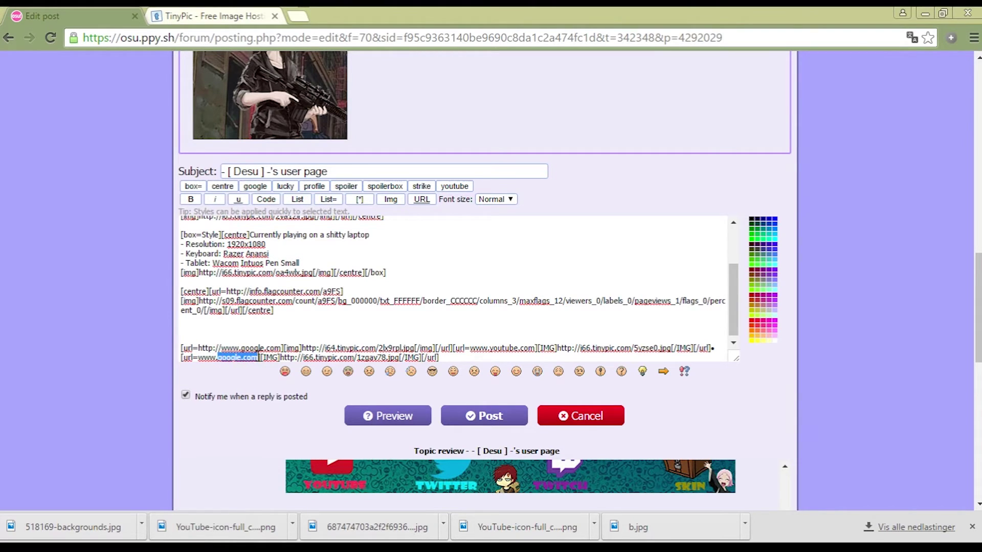
type("twitter.com")
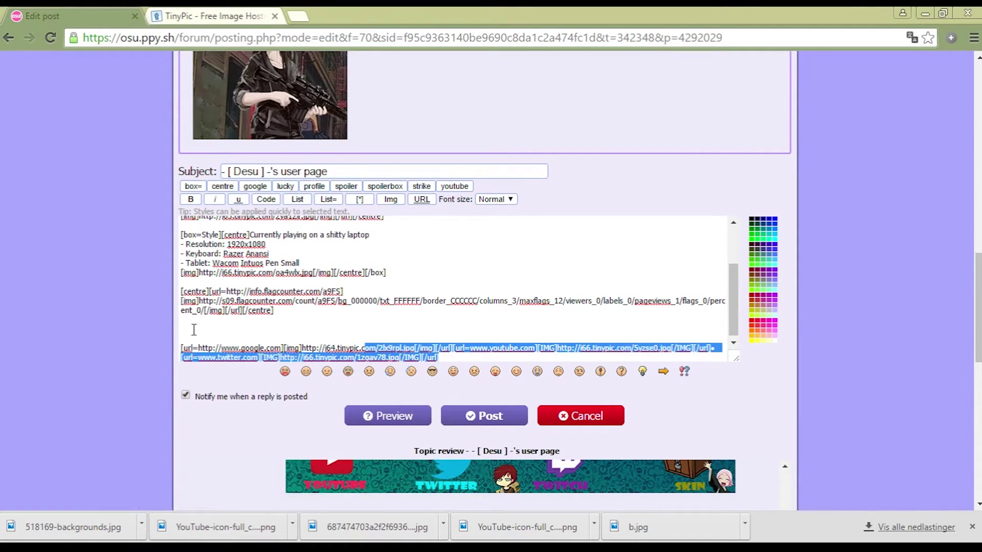
Step: Centre the three banner link lines and submit the edited profile post
mouse_move(349, 359)
left_mouse_down()
mouse_move(165, 328)
mouse_move(175, 361)
mouse_move(176, 345)
left_mouse_up()
left_click(222, 186)
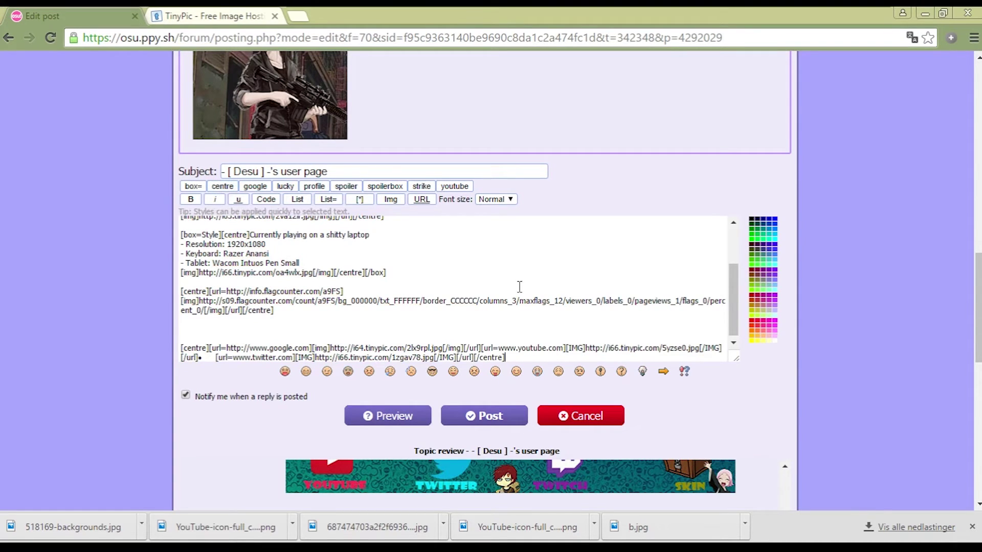
left_click(480, 419)
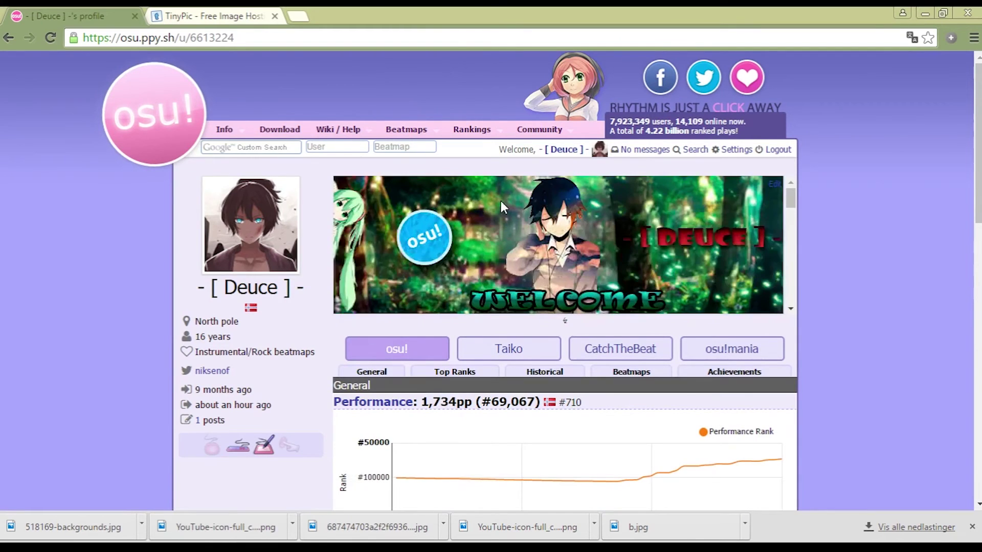
scroll(648, 235, "down", 3)
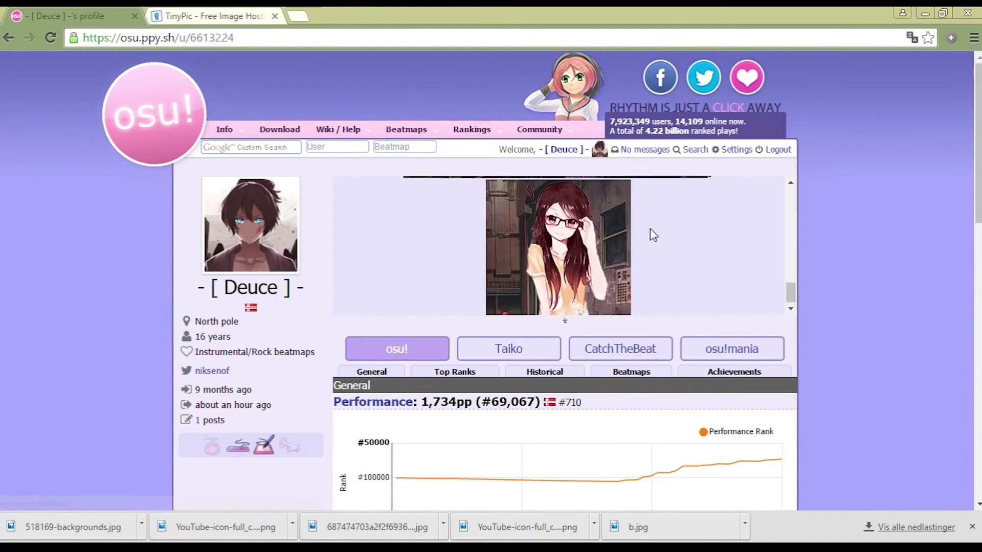
scroll(651, 236, "down", 2)
scroll(651, 236, "up", 3)
scroll(724, 196, "up", 2)
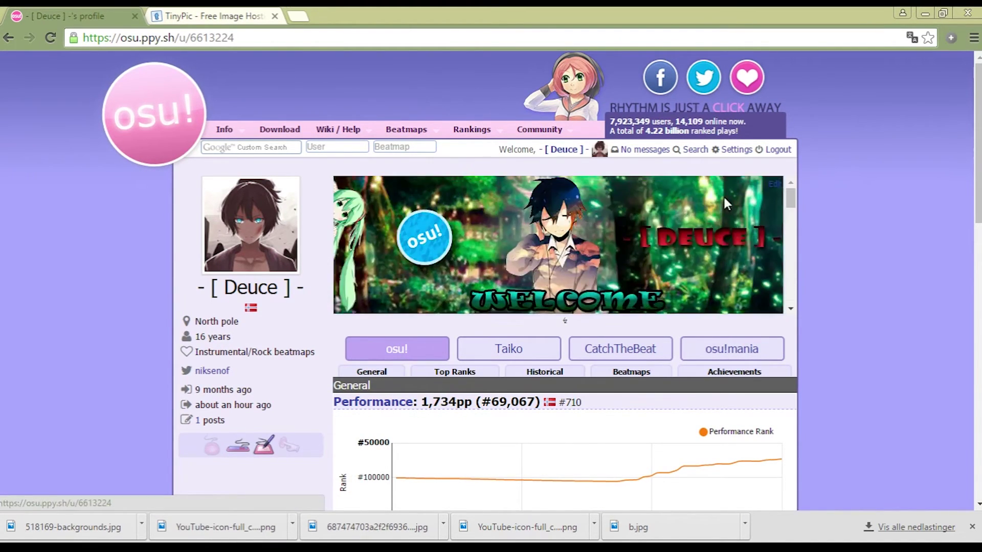
Step: Reopen the profile post for editing, join the link lines into one continuous line and preview the seamless banner
left_click(776, 185)
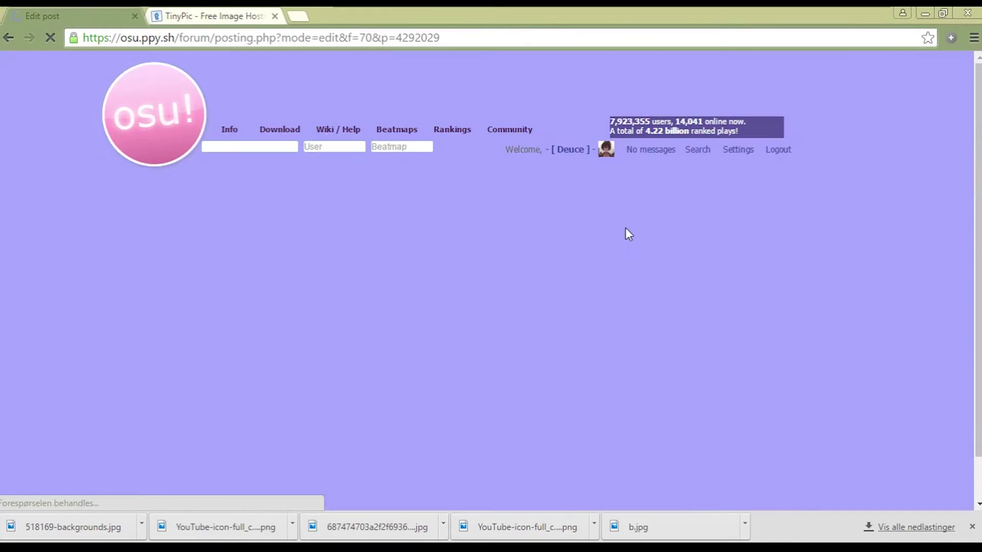
scroll(395, 416, "down", 3)
scroll(396, 391, "down", 3)
scroll(403, 399, "down", 2)
scroll(535, 357, "up", 5)
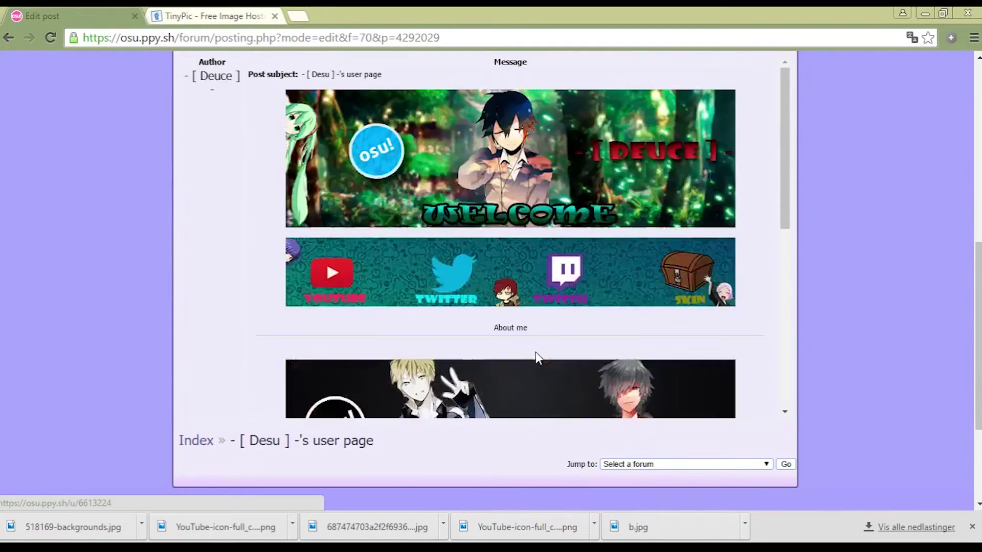
scroll(535, 353, "up", 5)
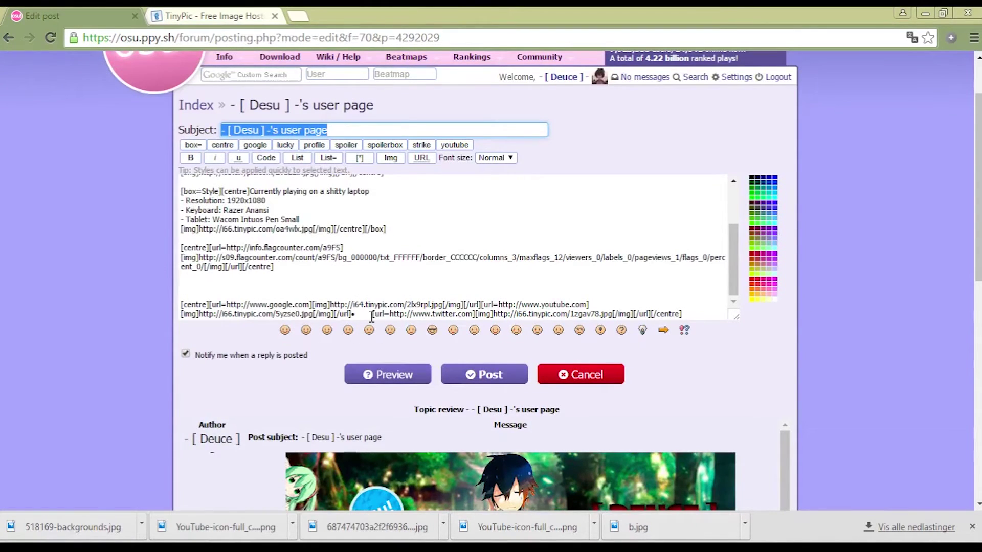
left_click(350, 315)
key("BackSpace")
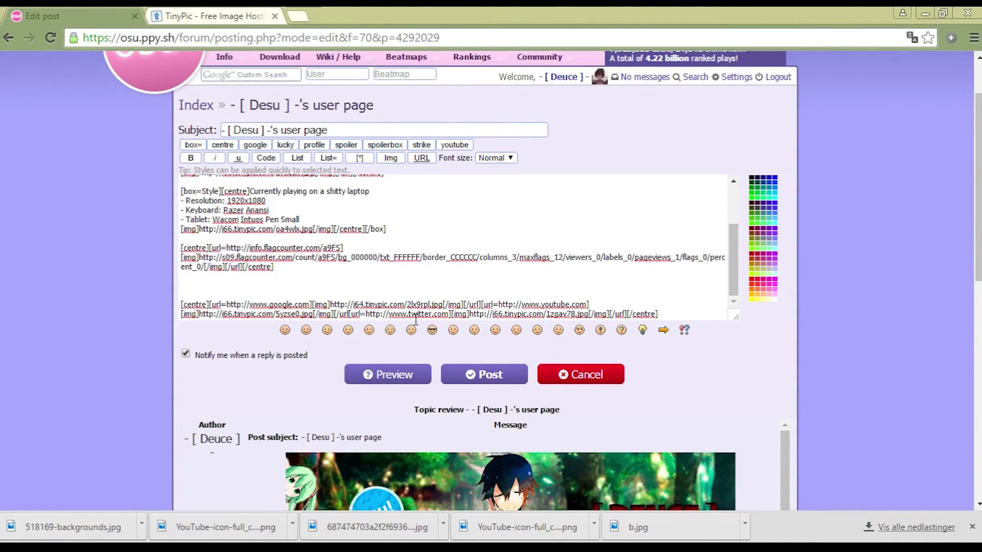
type("l")
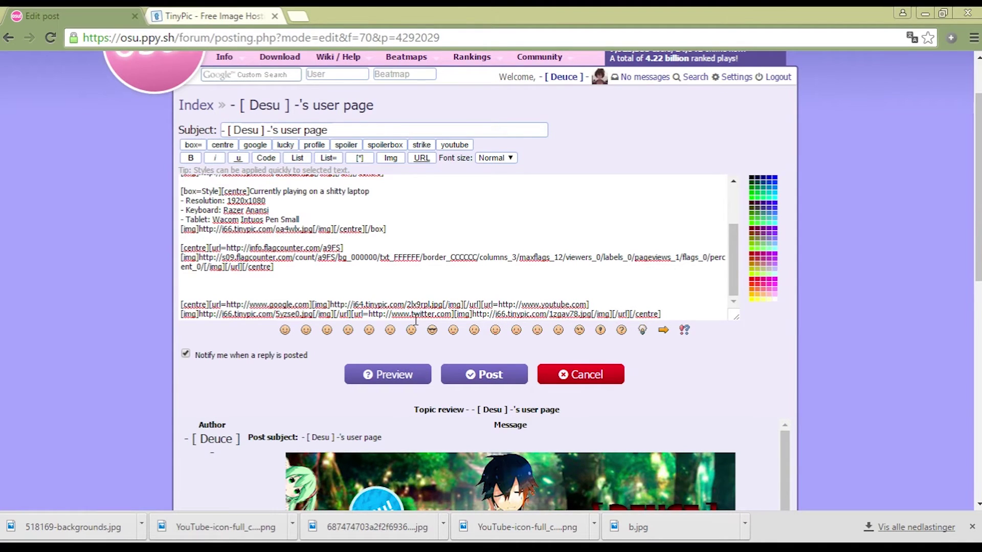
left_click(387, 373)
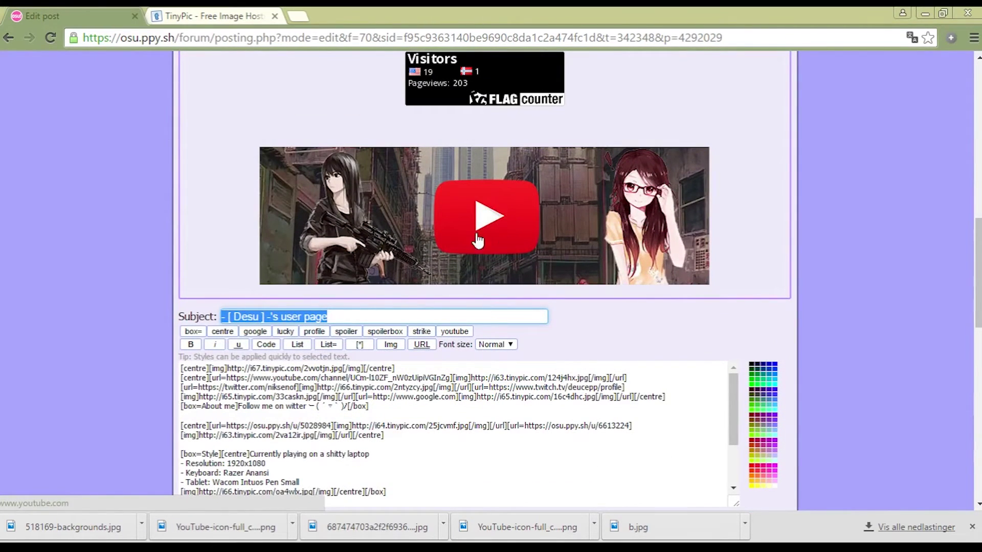
mouse_move(366, 228)
left_mouse_down()
mouse_move(362, 208)
mouse_move(469, 369)
left_mouse_up()
mouse_move(655, 201)
left_mouse_down()
mouse_move(963, 190)
mouse_move(479, 222)
left_mouse_up()
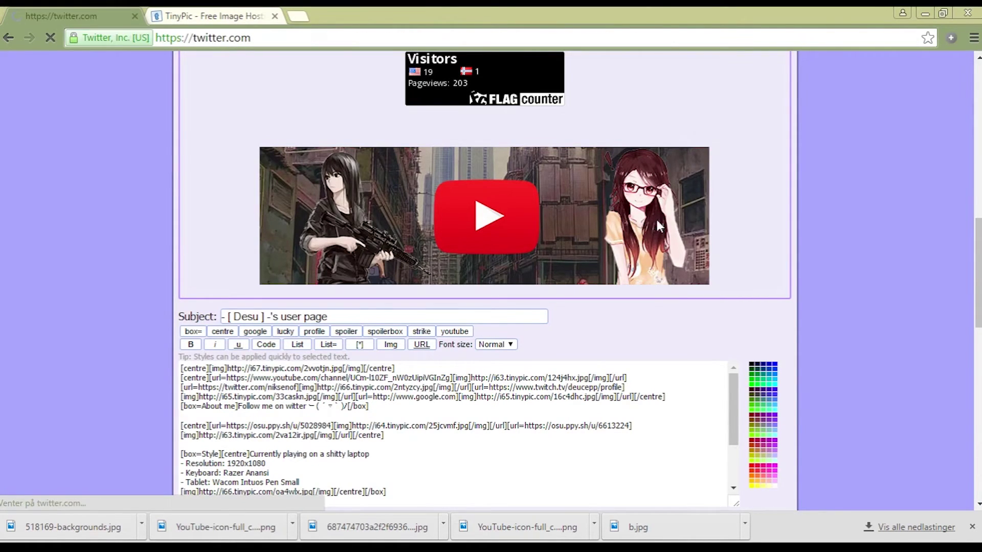
key("alt+Left")
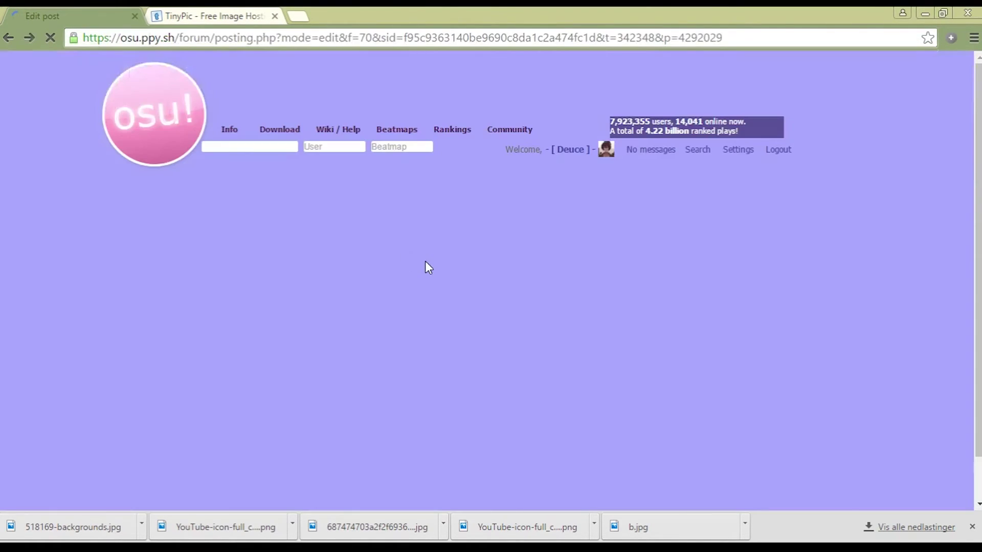
scroll(519, 303, "down", 5)
scroll(519, 311, "down", 3)
key("alt+Home")
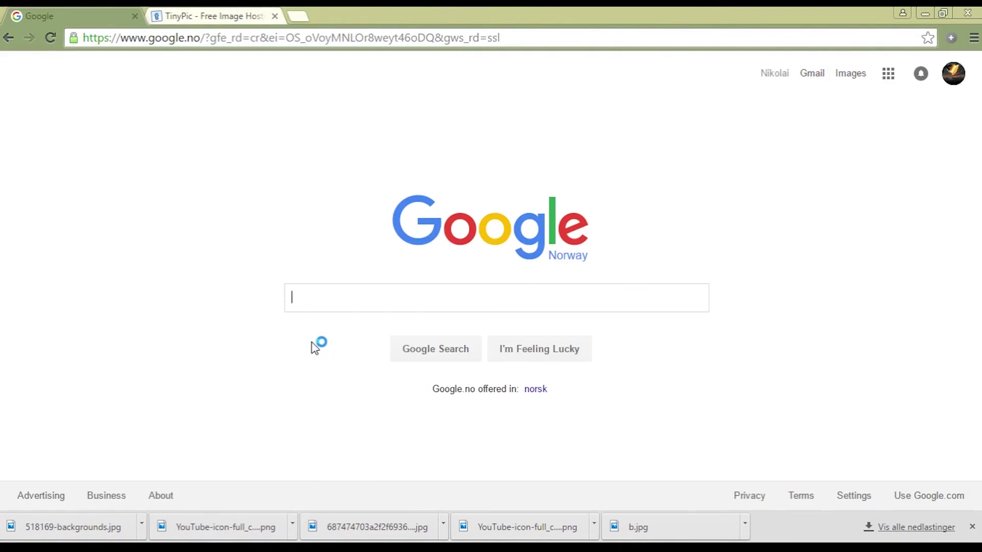
key("alt+Left")
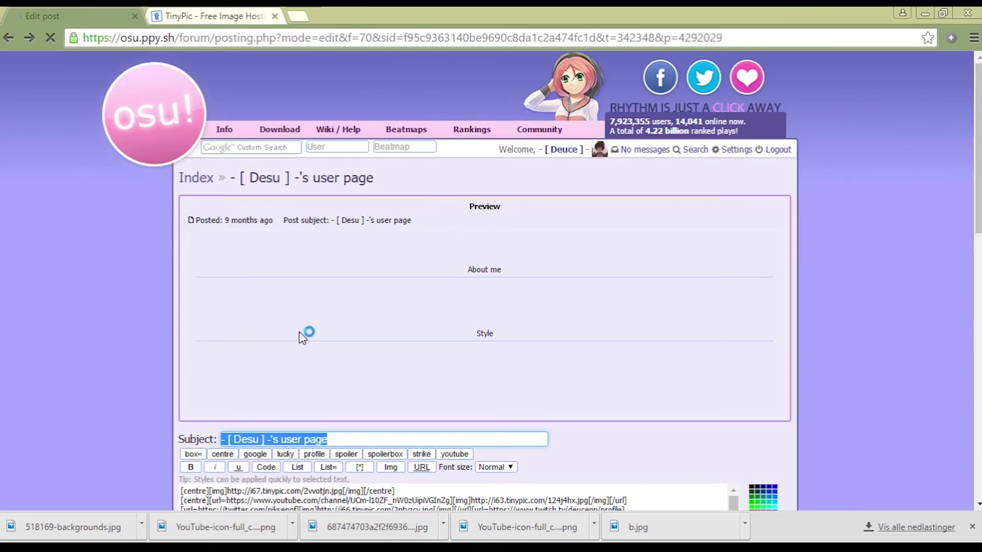
scroll(299, 331, "down", 5)
scroll(299, 338, "down", 3)
scroll(299, 342, "down", 2)
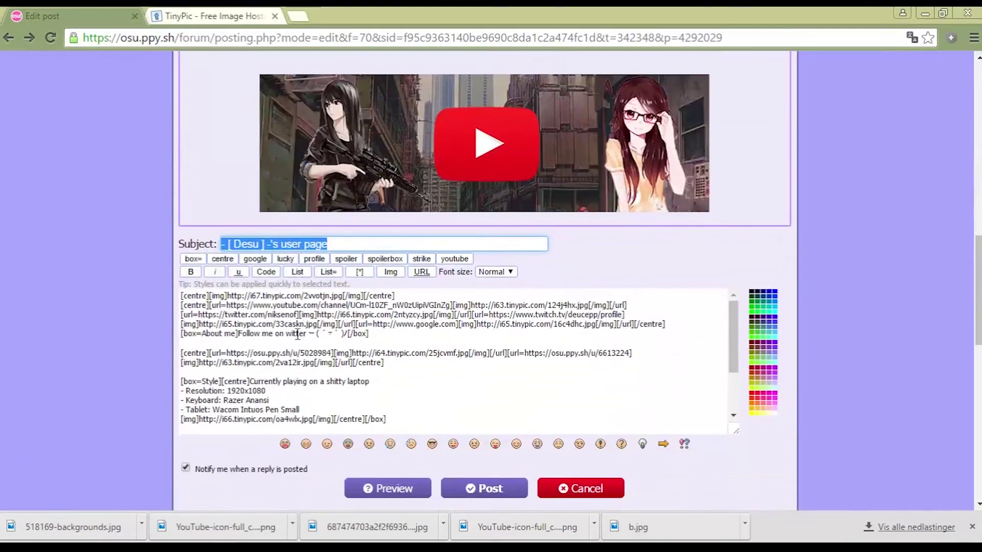
scroll(324, 336, "up", 1)
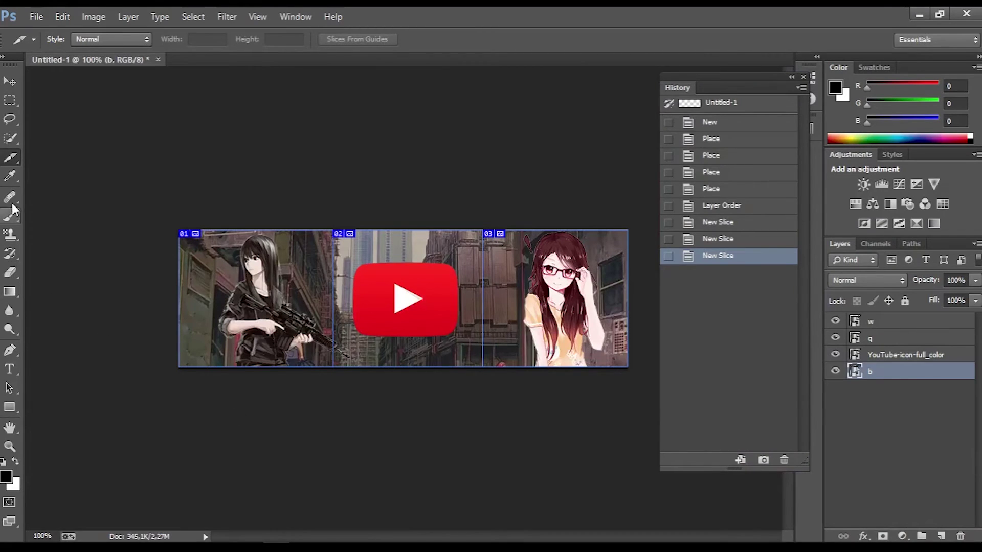
Step: Add 'youtube' text below the YouTube logo at 24 pt
left_click(9, 369)
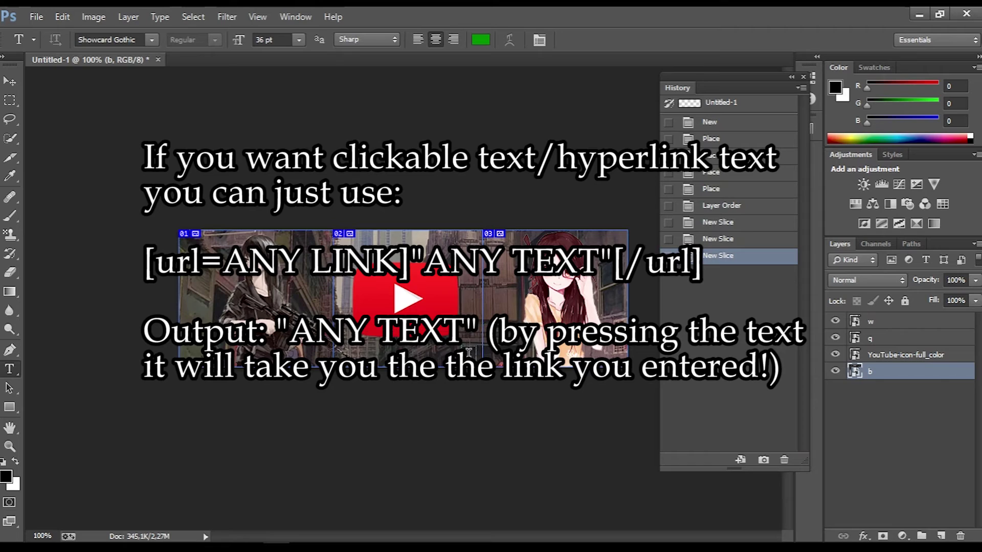
left_click(468, 352)
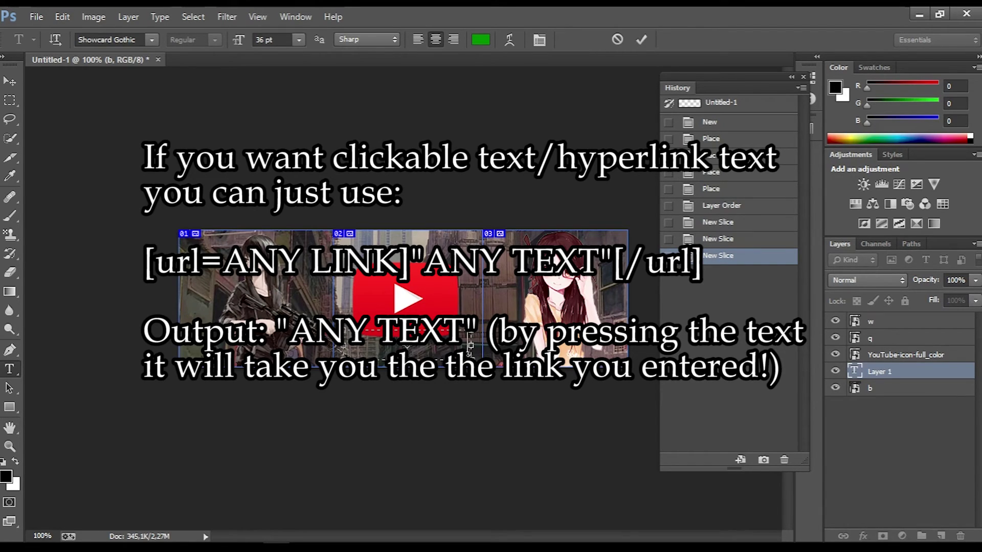
key("ctrl+a")
left_click(298, 40)
left_click(292, 207)
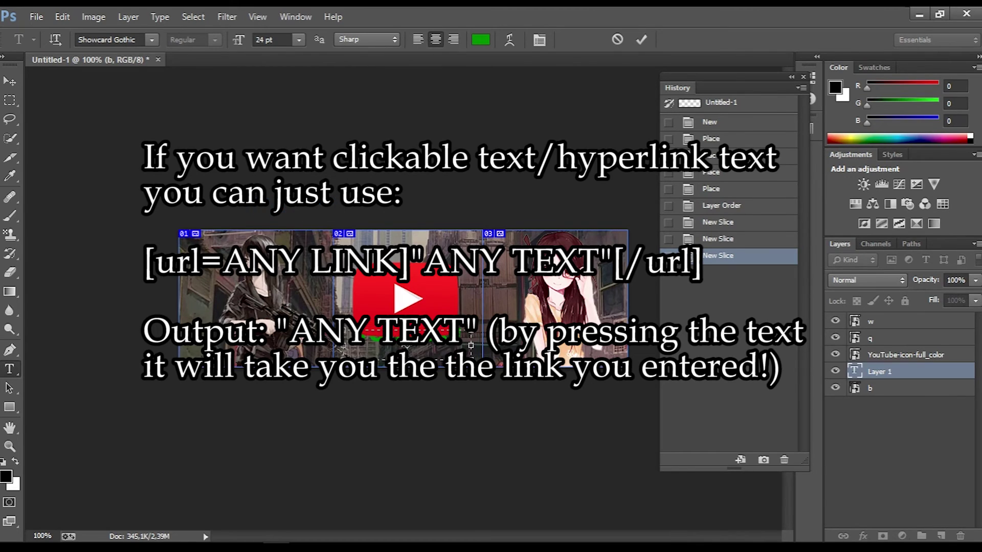
left_click(411, 339)
Step: Move the YOUTUBE text down under the logo and draw a fourth slice around it
left_click(8, 81)
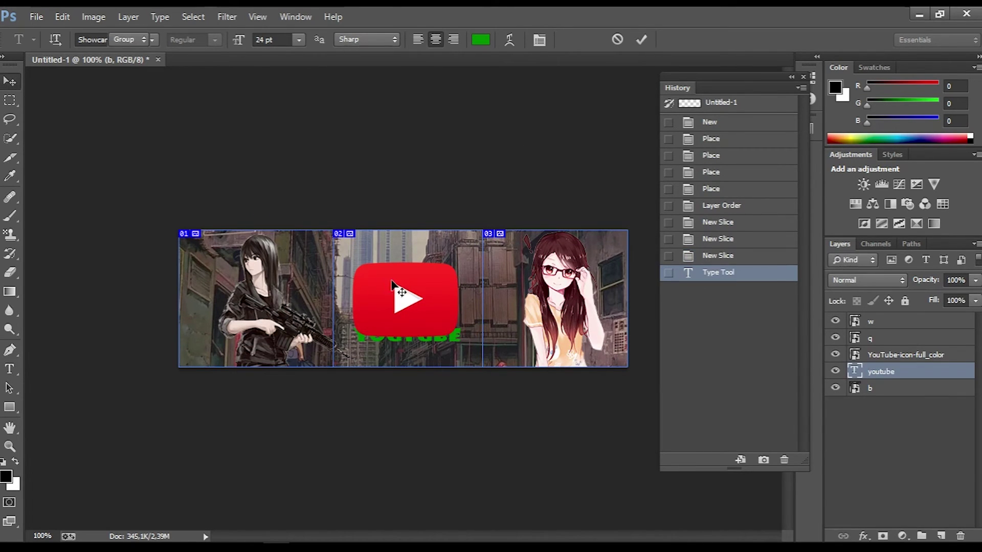
left_click_drag(419, 292, 420, 307)
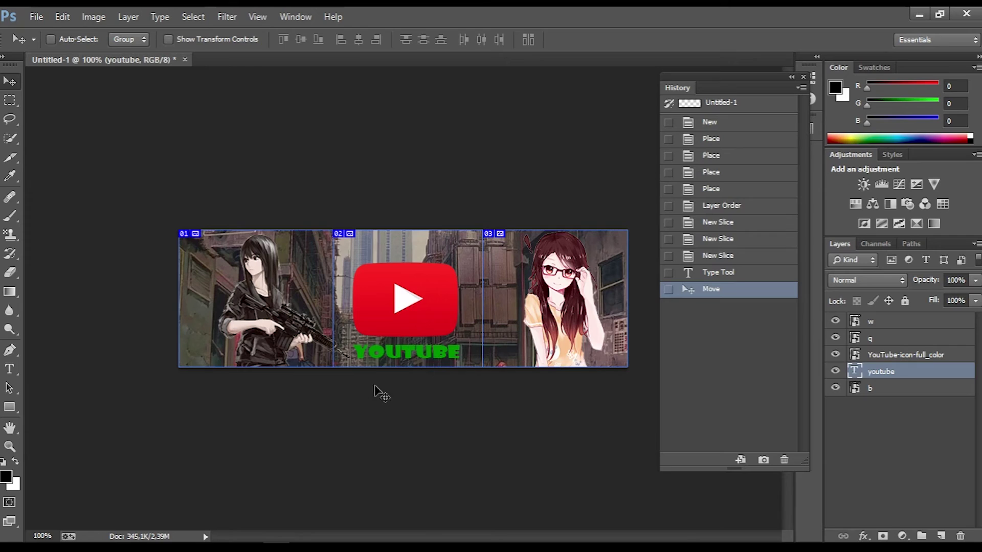
left_click(10, 157)
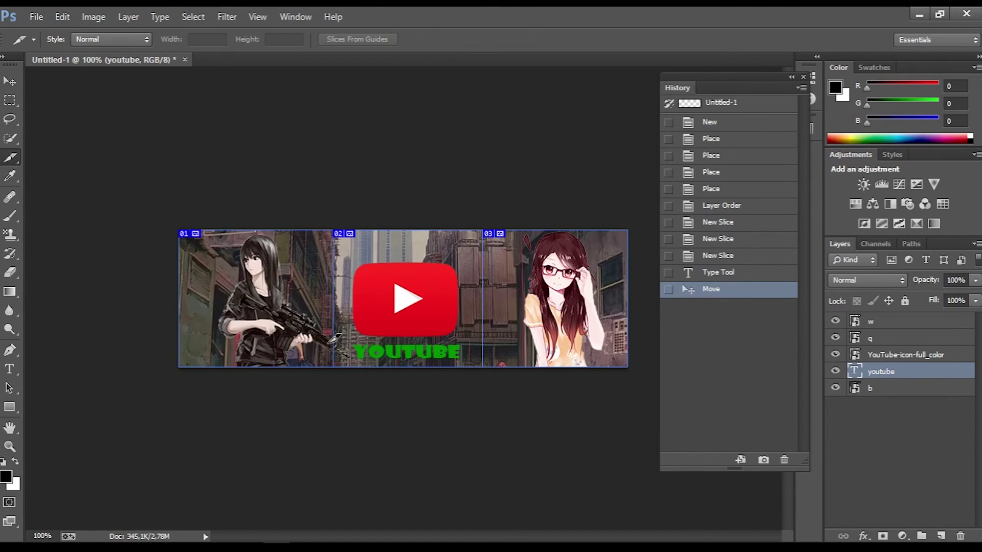
left_click_drag(332, 337, 484, 368)
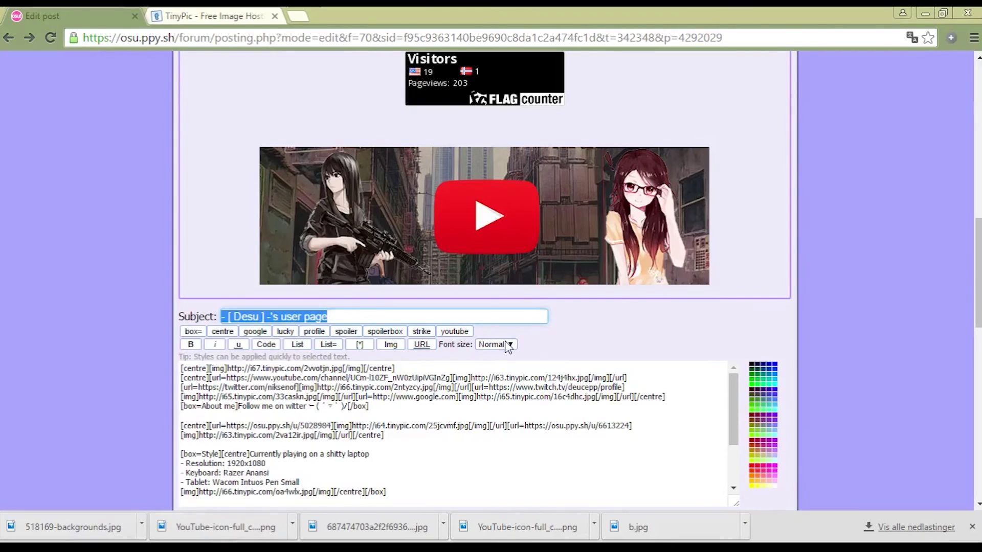
scroll(451, 405, "up", 3)
scroll(452, 406, "down", 4)
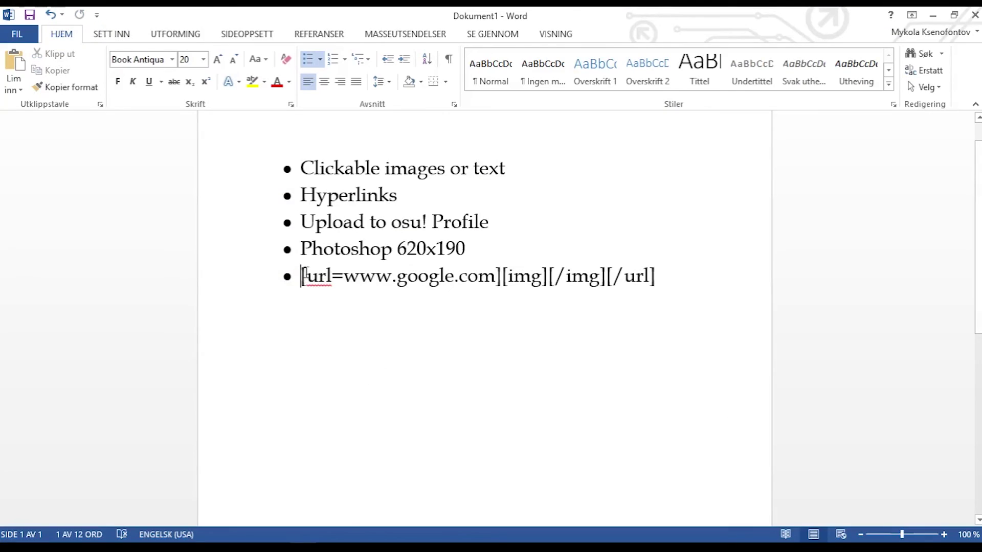
double_click(315, 276)
left_click(349, 278)
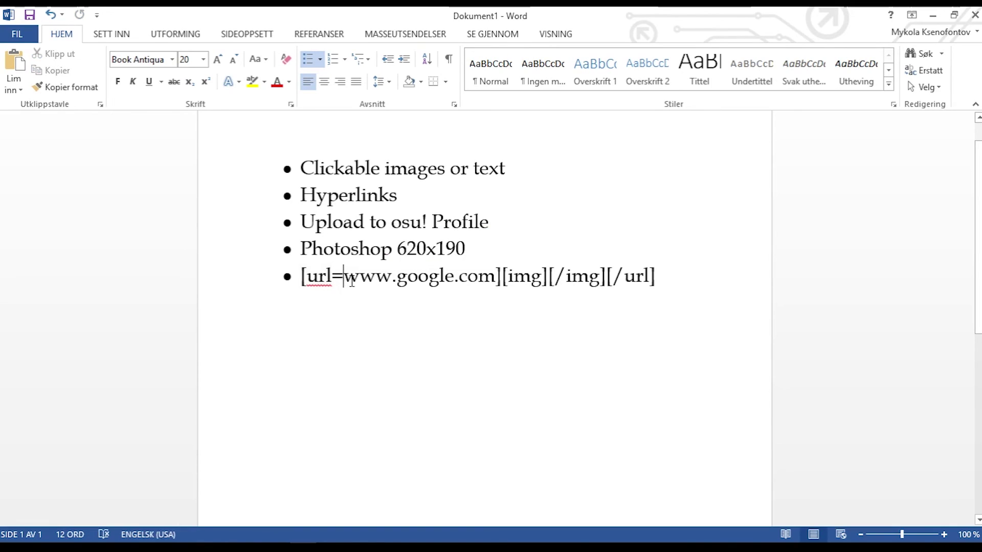
left_click_drag(344, 278, 498, 277)
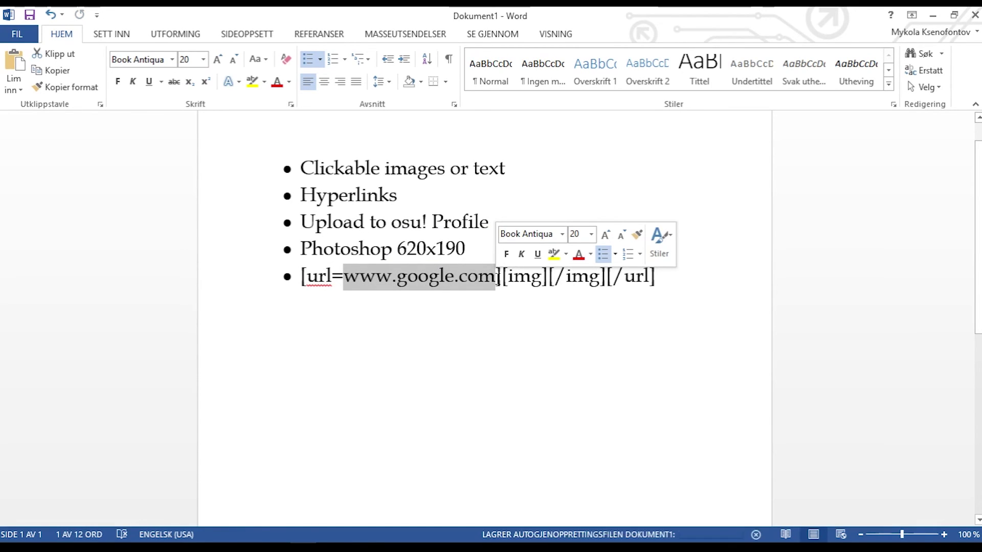
key("End")
key("Return")
key("BackSpace")
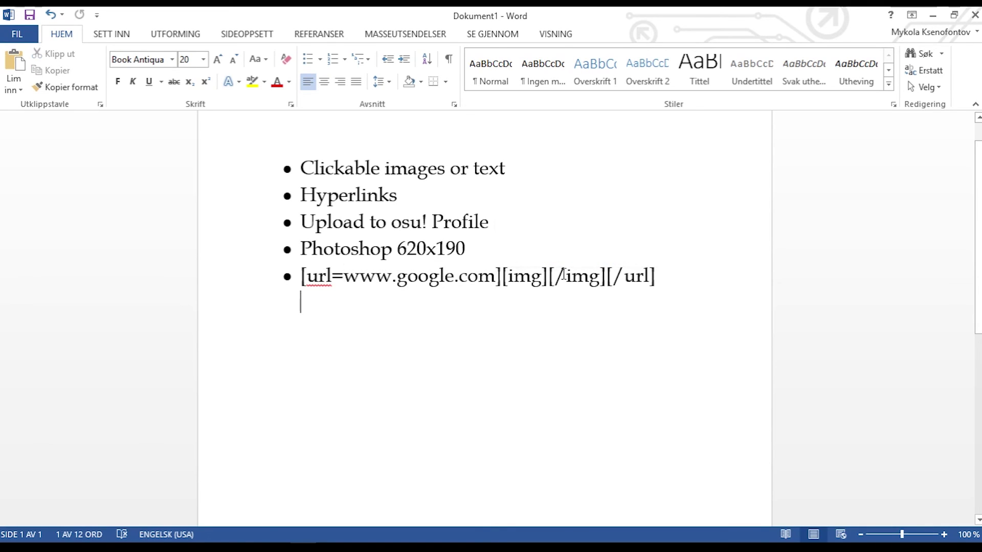
left_click_drag(496, 278, 656, 282)
left_click(647, 283)
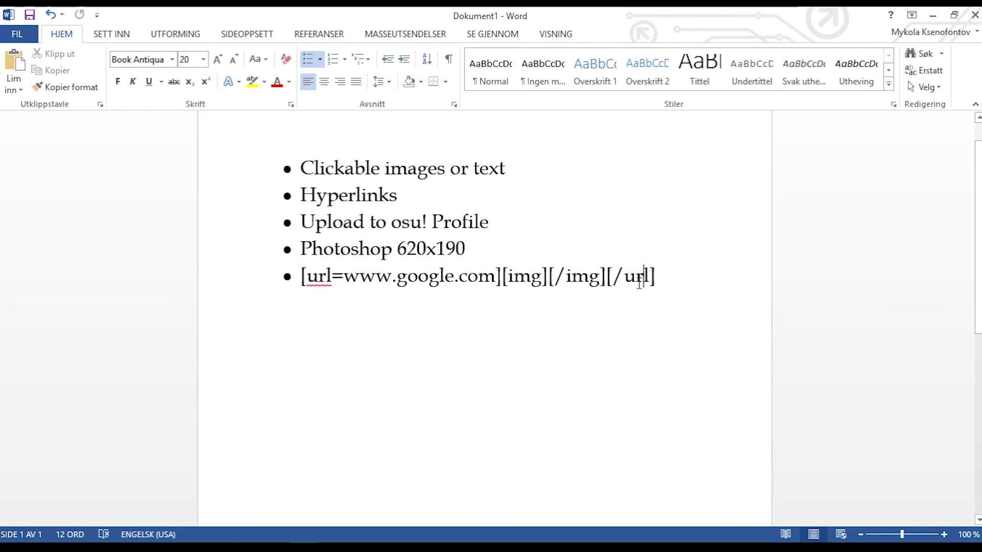